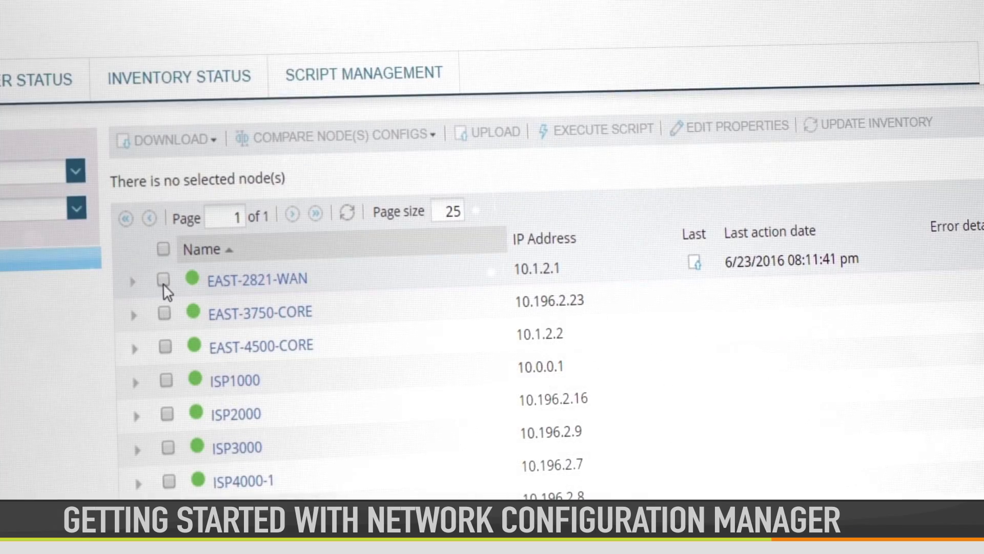
# - Choose EAST-2821-WAN for a config upload and load its newest saved Startup config
pyautogui.click(160, 280)
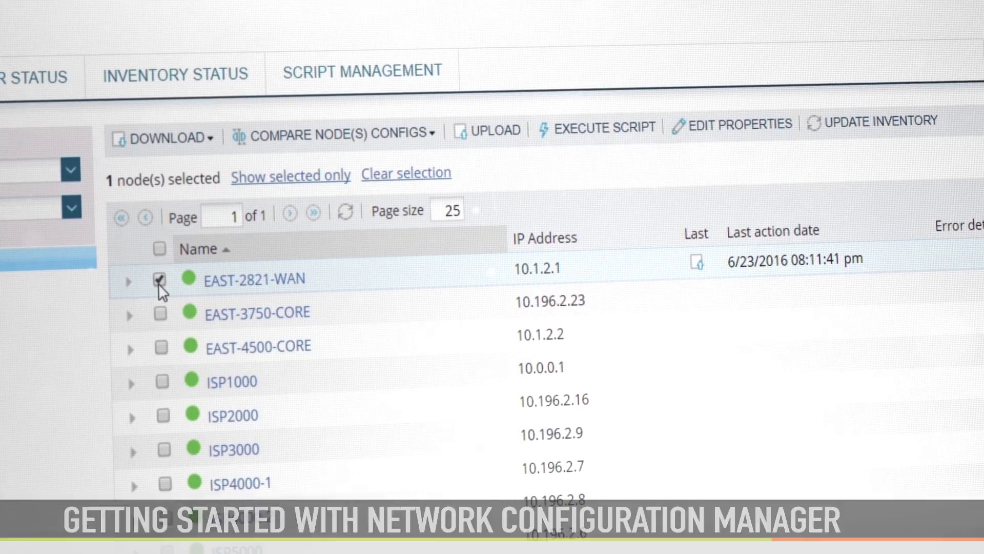
pyautogui.click(467, 128)
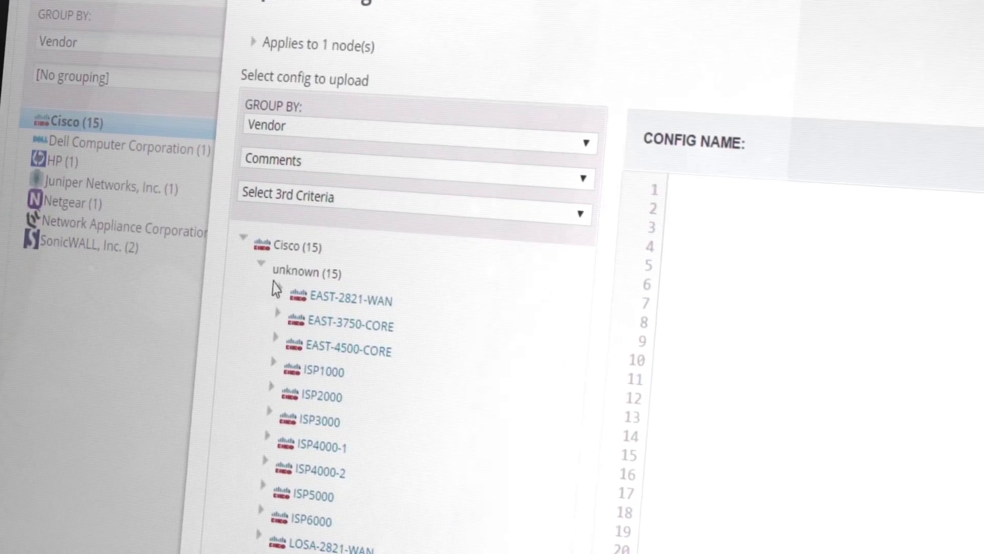
pyautogui.click(44, 426)
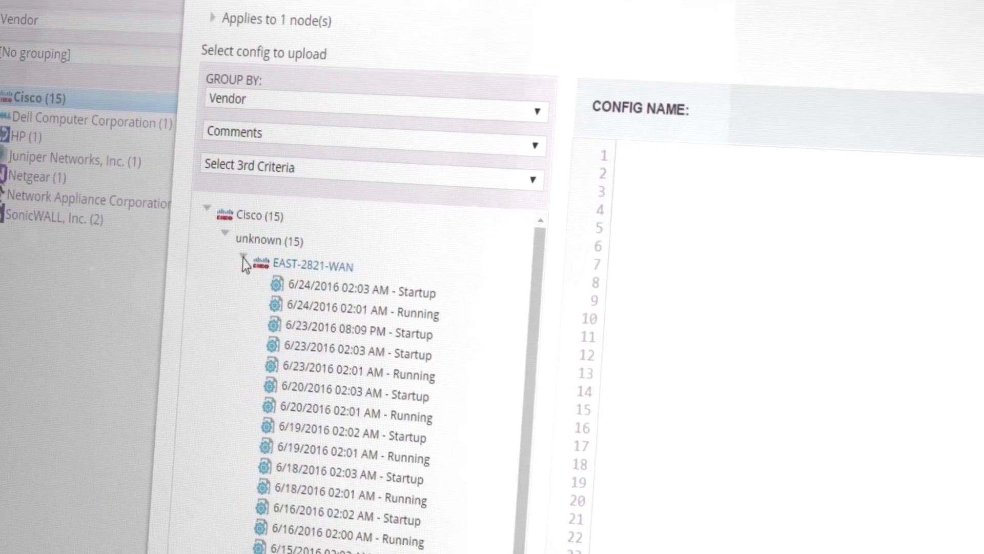
pyautogui.click(303, 286)
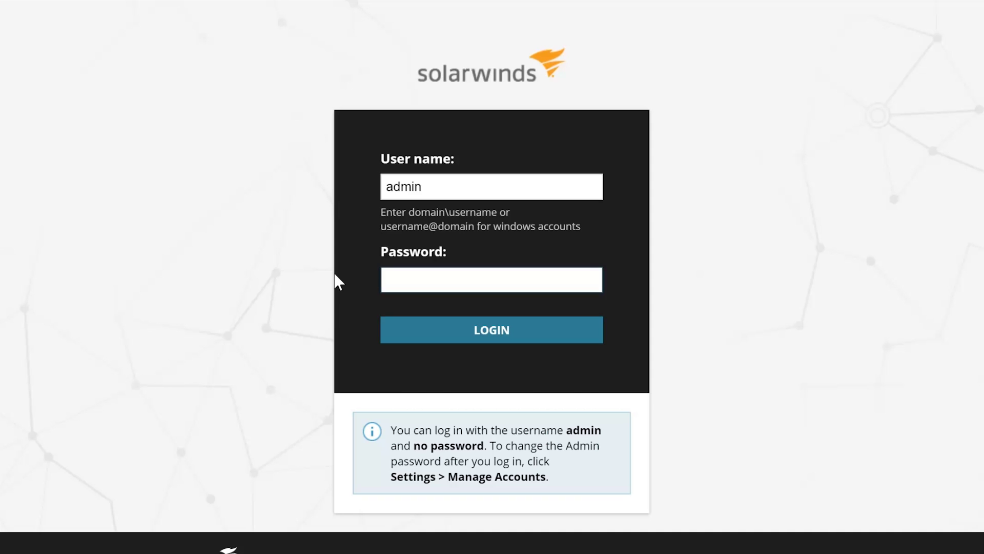
# - Sign in to the Orion Web Console with the pre-filled user name
pyautogui.click(442, 326)
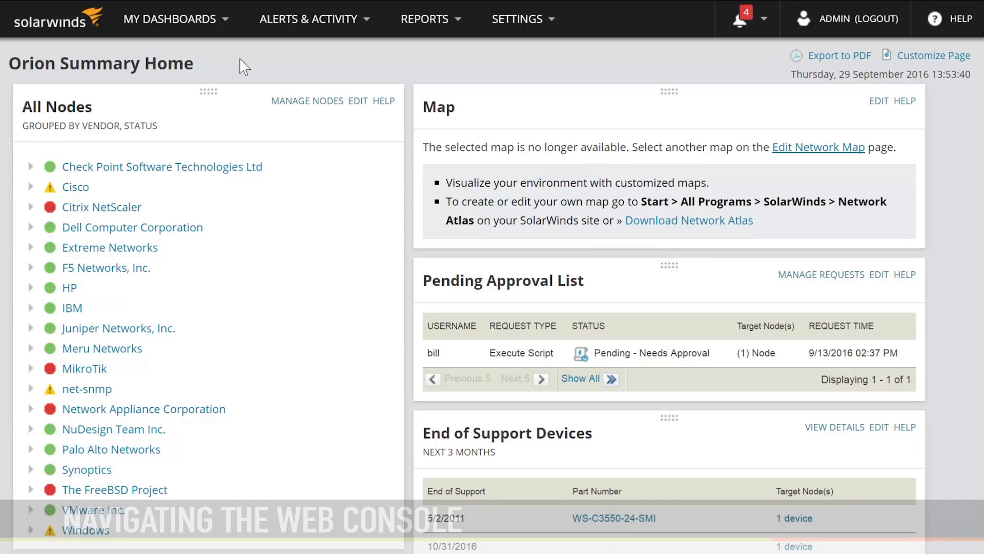
pyautogui.moveTo(224, 27)
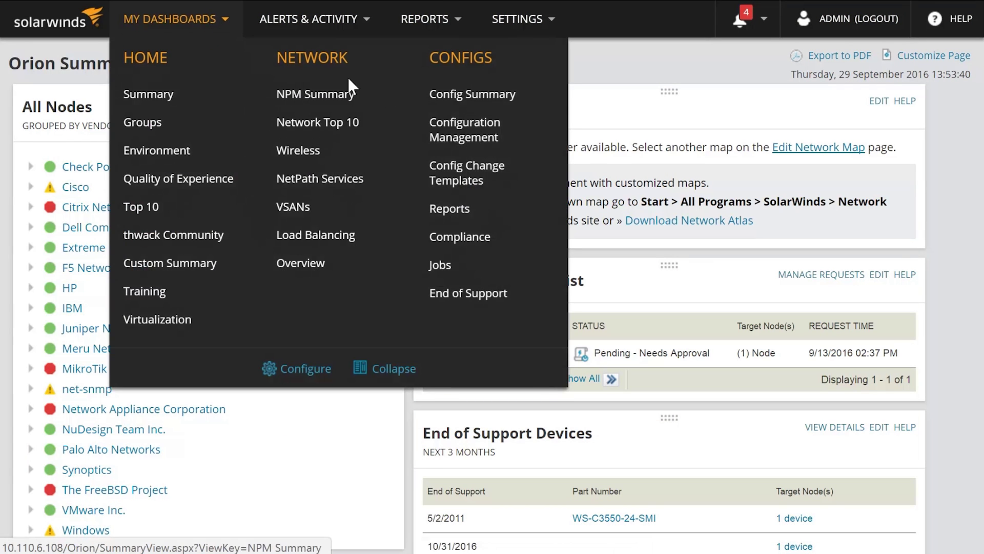
# - Open the Config Summary dashboard, then Manage NCM Nodes from its NCM Node List
pyautogui.click(454, 98)
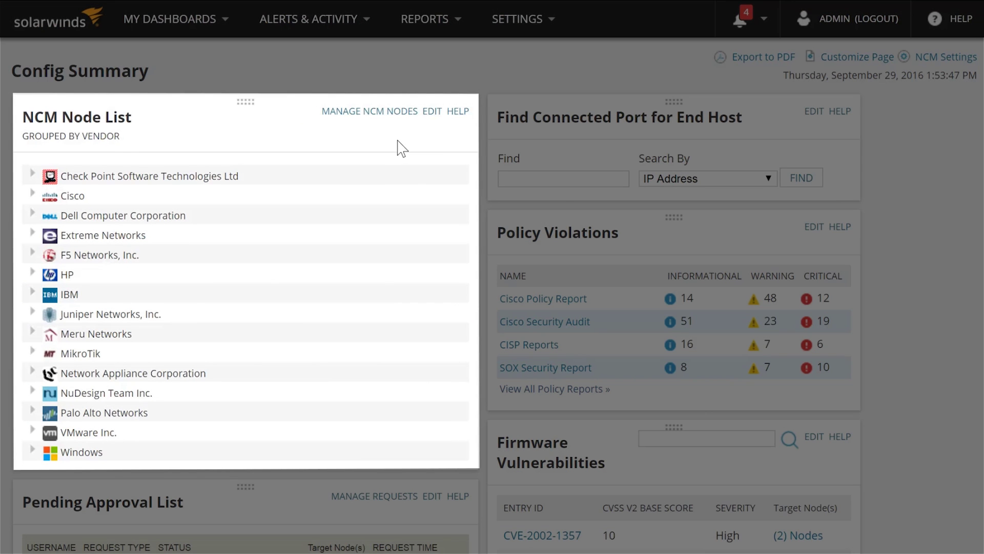
pyautogui.click(397, 113)
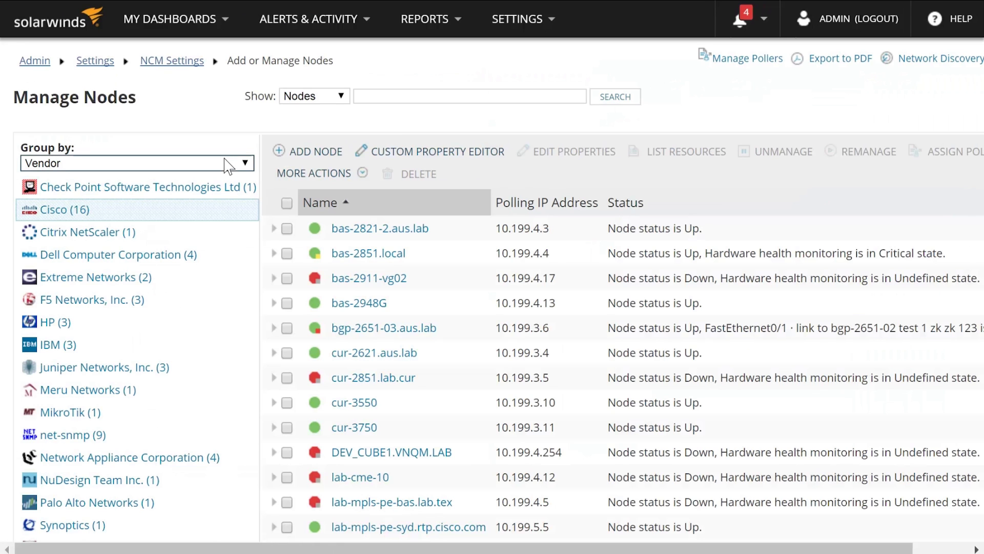
pyautogui.click(246, 164)
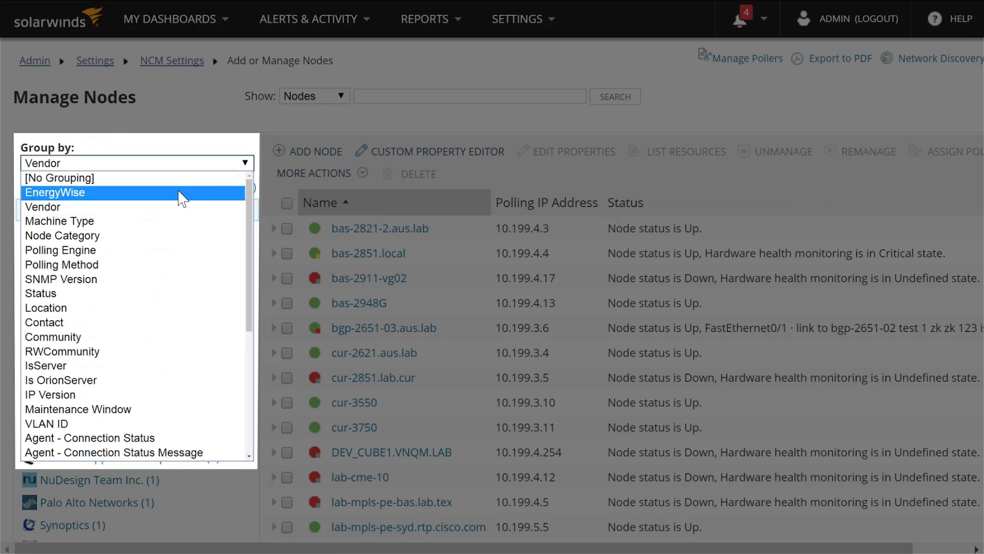
pyautogui.click(157, 210)
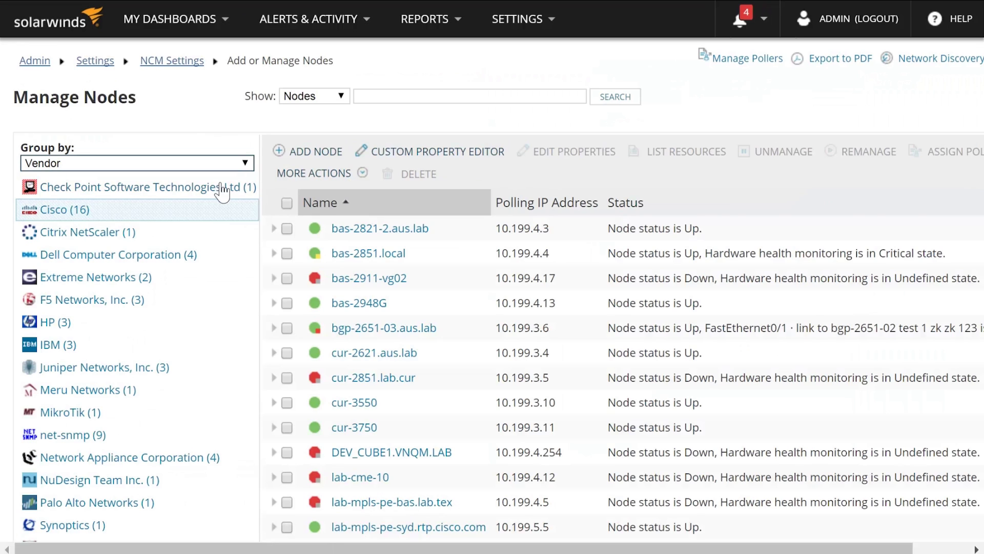
# - Open bas-2911-vg02's details and scroll through its last 10 Startup and Running configs
pyautogui.click(357, 281)
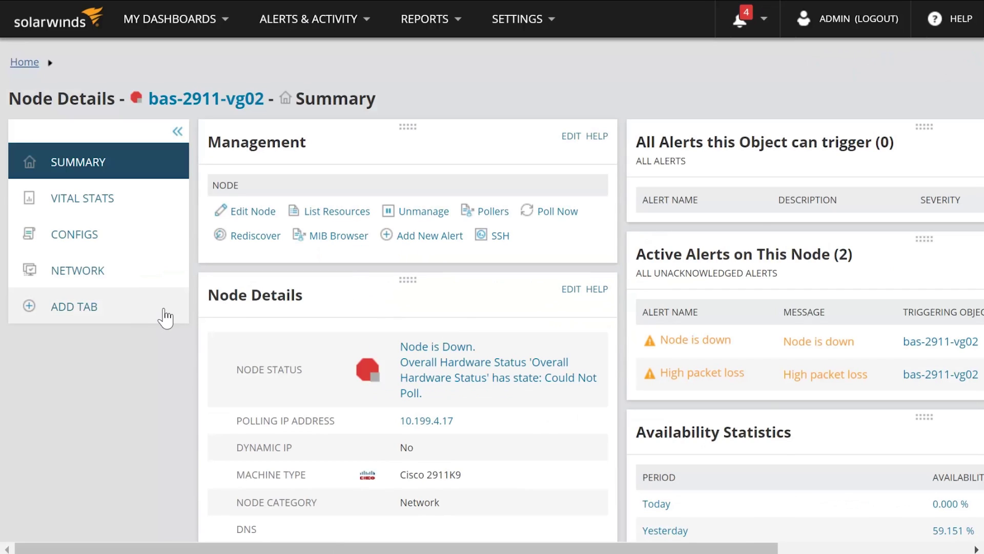
pyautogui.click(50, 246)
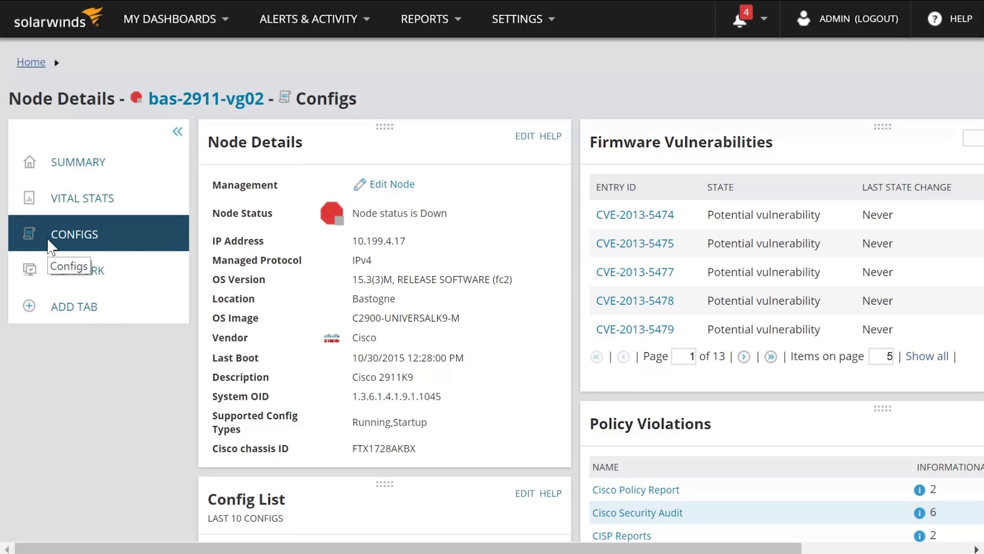
pyautogui.scroll(-2, 83, 329)
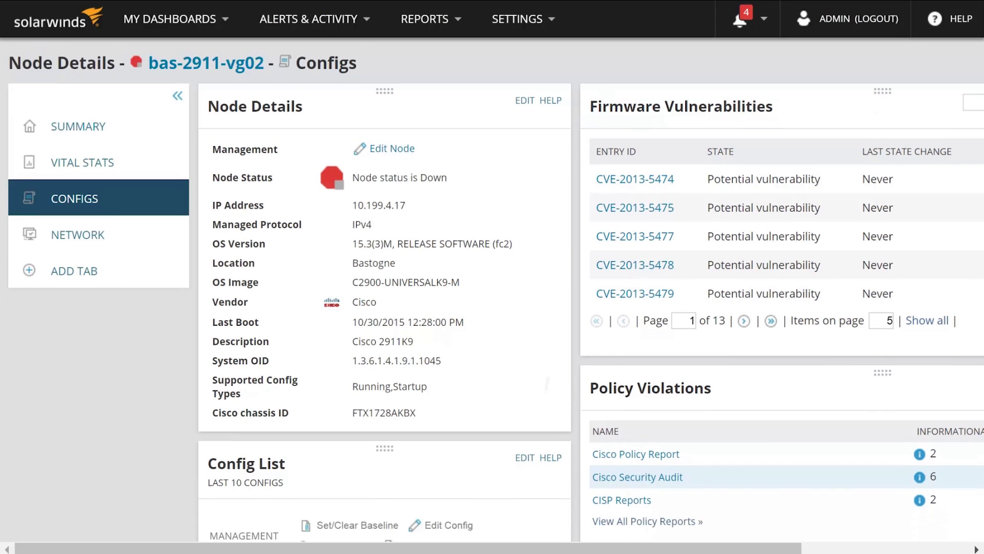
pyautogui.scroll(-3, 492, 297)
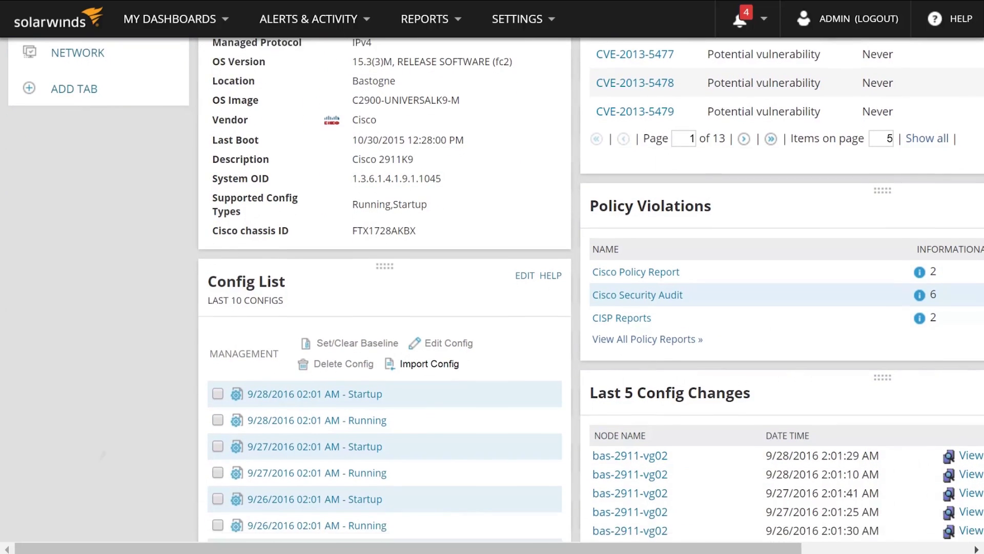
pyautogui.scroll(-3, 492, 297)
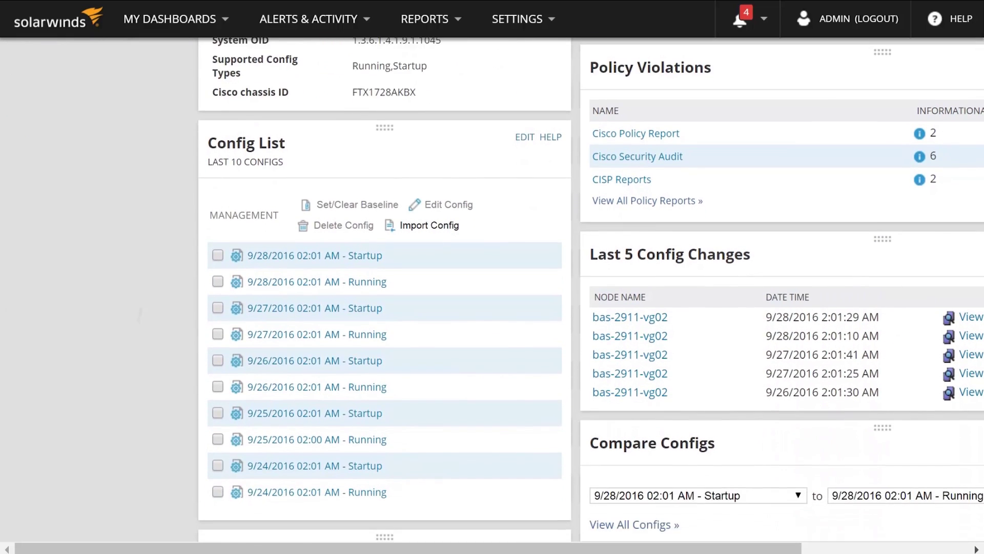
pyautogui.scroll(-3, 591, 290)
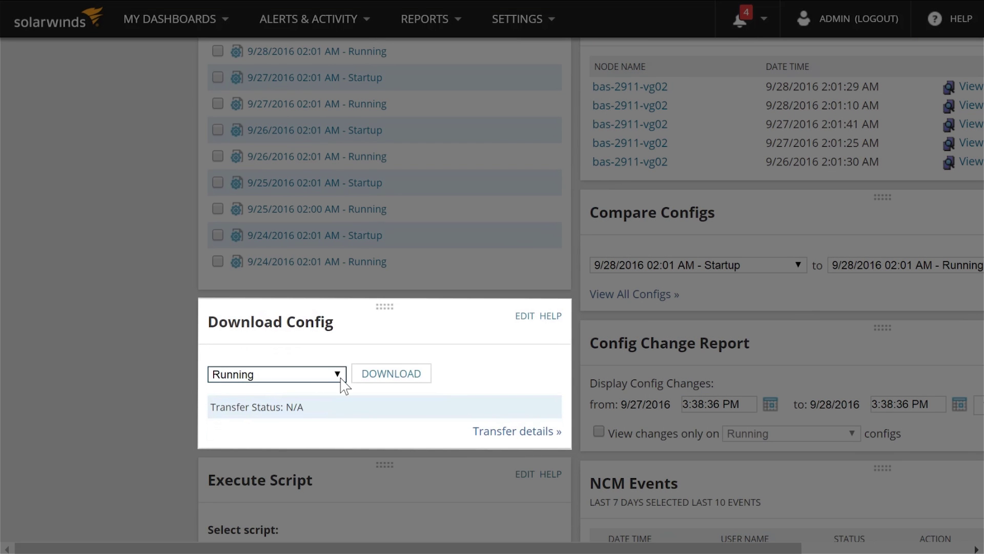
pyautogui.click(338, 375)
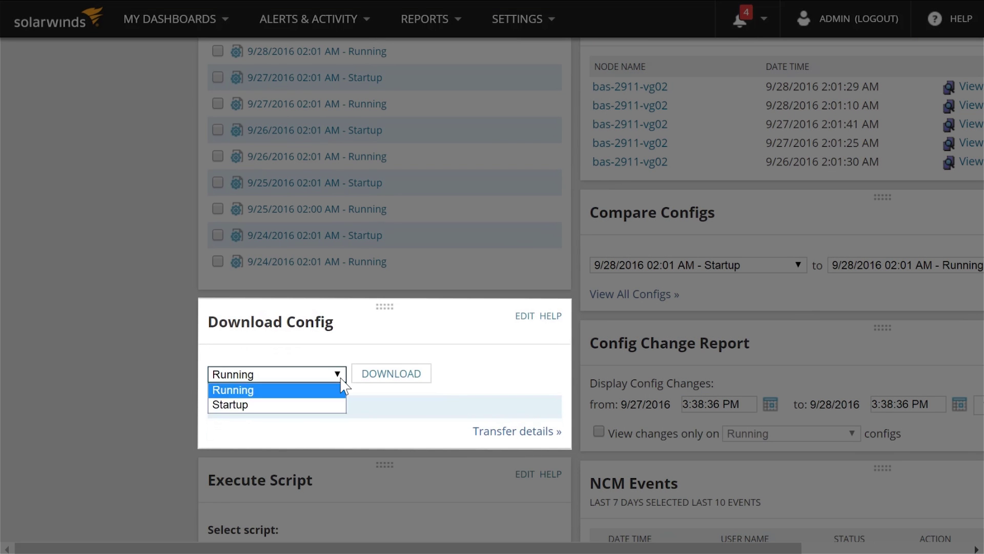
pyautogui.click(413, 356)
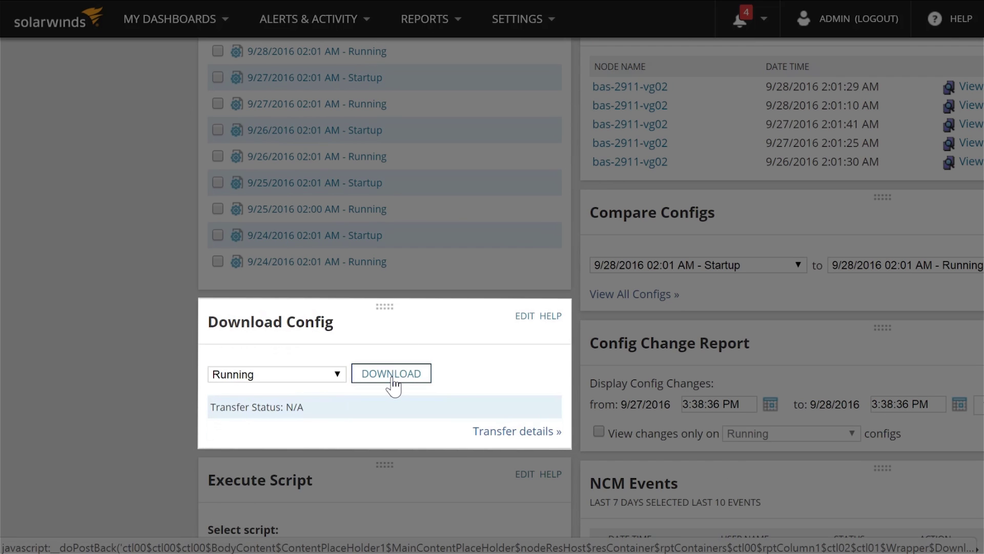
pyautogui.scroll(-4, 393, 385)
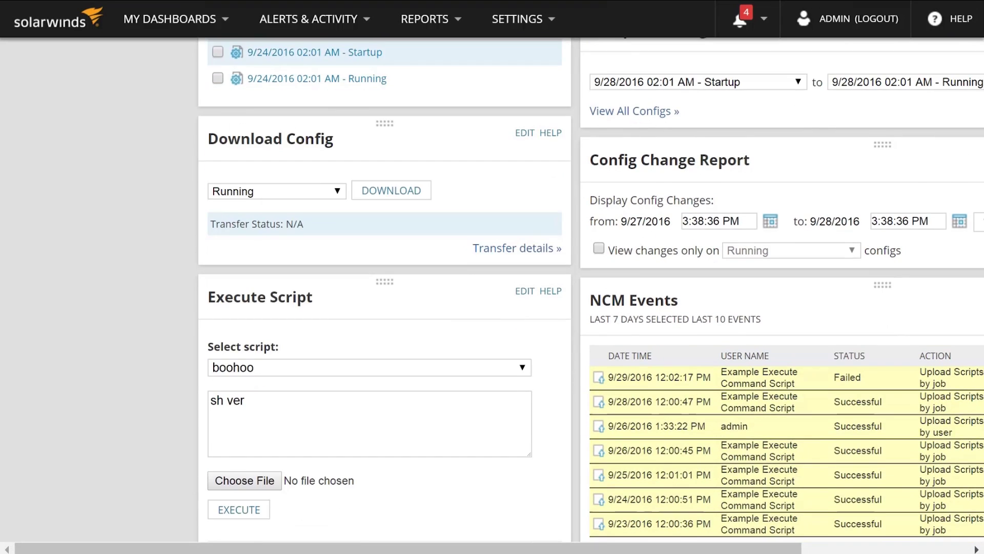
pyautogui.scroll(-2, 531, 304)
pyautogui.scroll(-6, 590, 290)
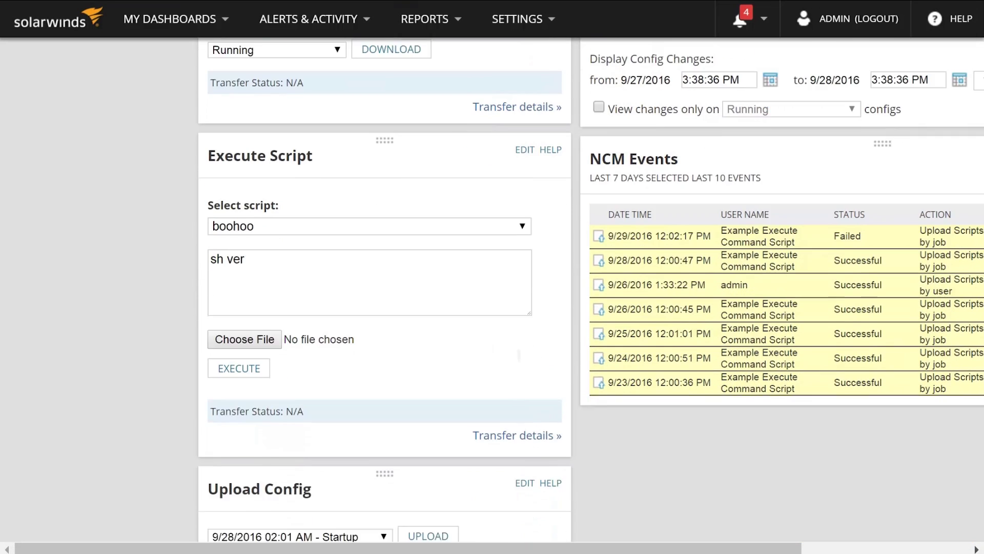
pyautogui.scroll(-1, 369, 292)
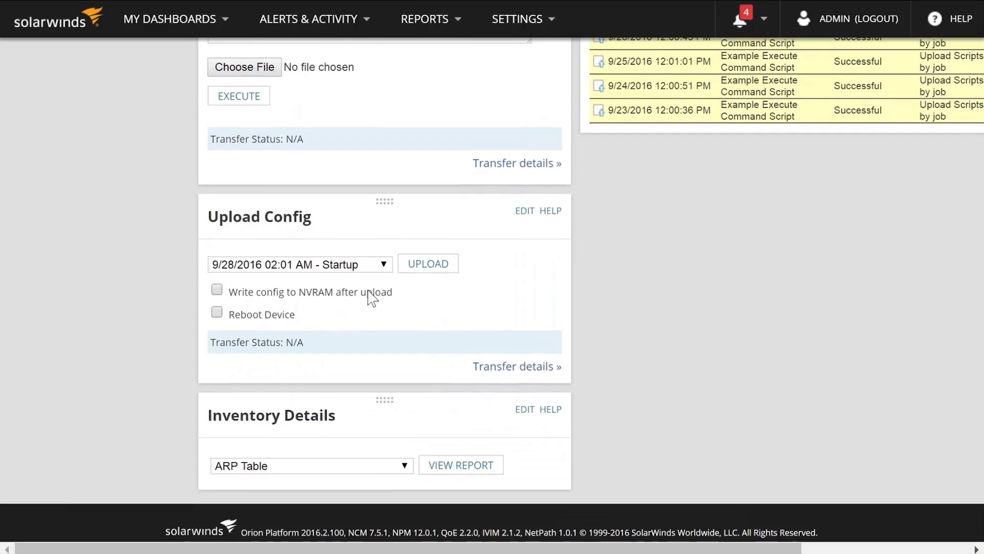
pyautogui.click(382, 265)
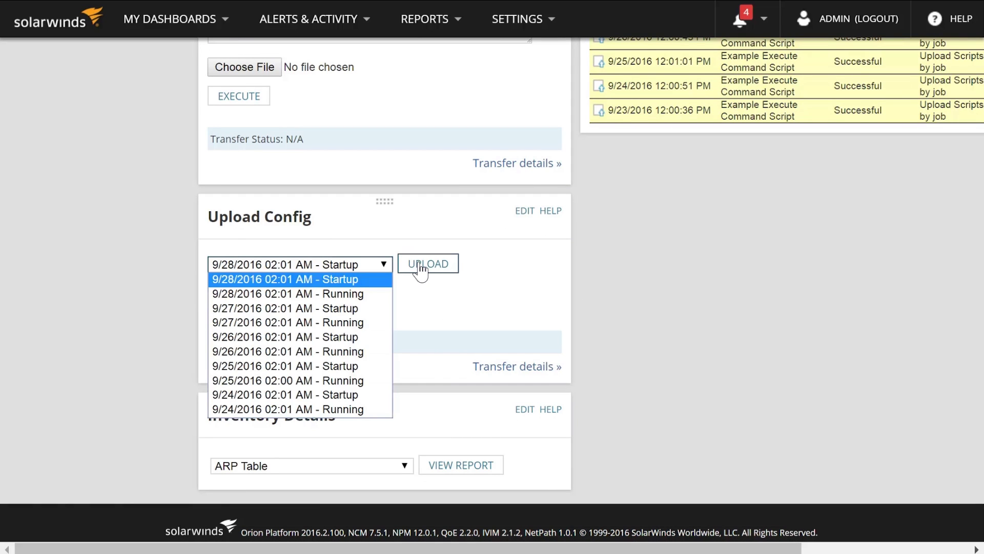
pyautogui.scroll(10, 589, 281)
pyautogui.scroll(3, 621, 149)
pyautogui.hscroll(4, 621, 148)
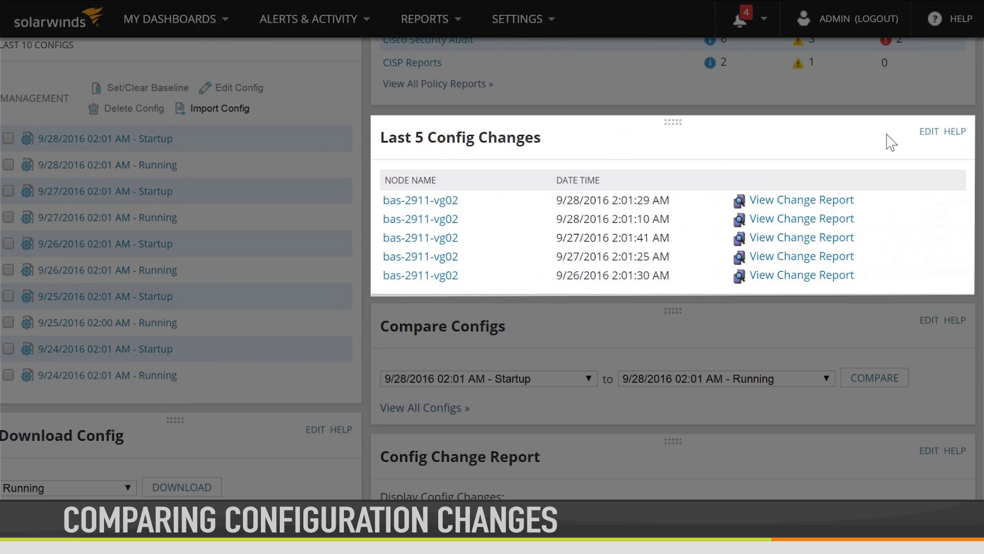
# - Edit Last 5 Config Changes and view bas-2911-vg02's changes from 9/27/2016 to 9/28/2016
pyautogui.click(930, 134)
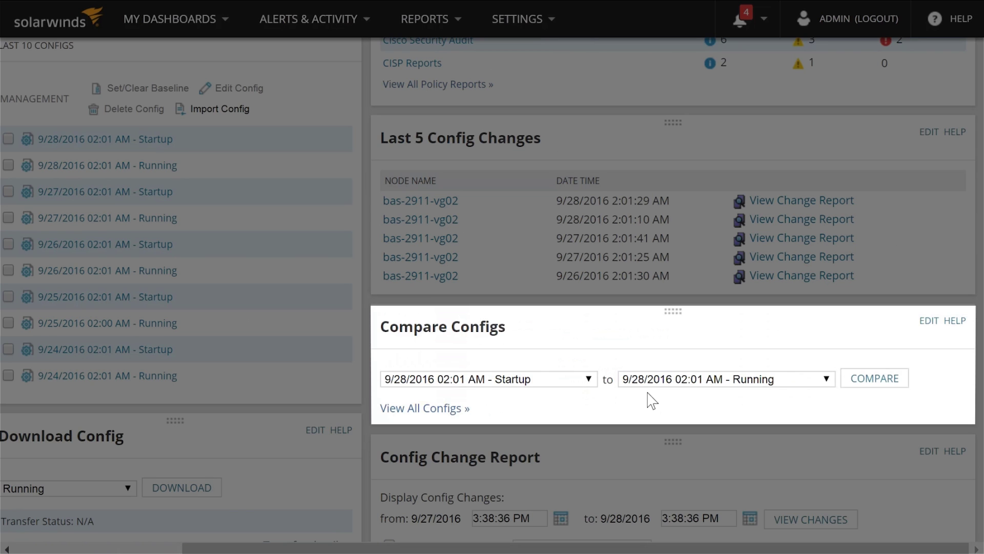
pyautogui.scroll(-3, 651, 399)
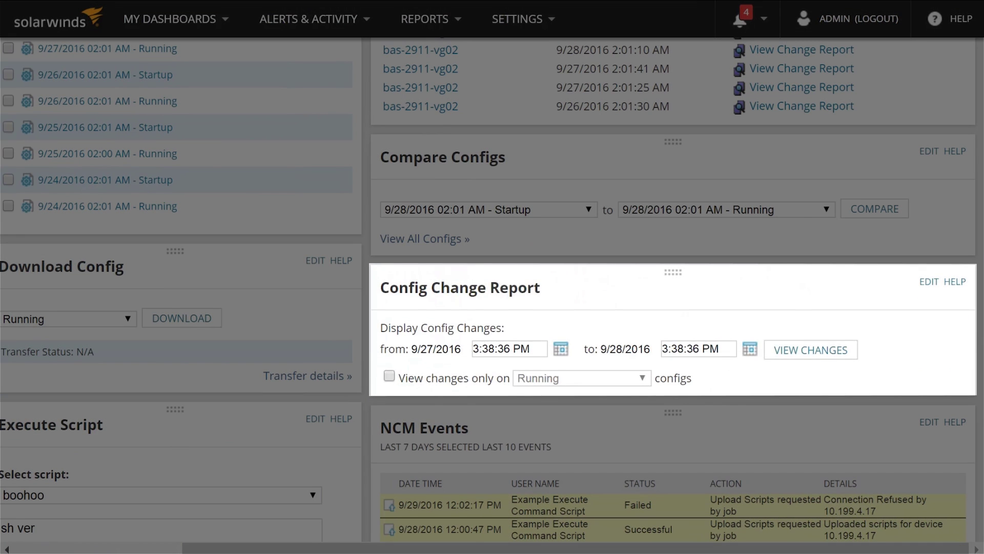
pyautogui.click(819, 353)
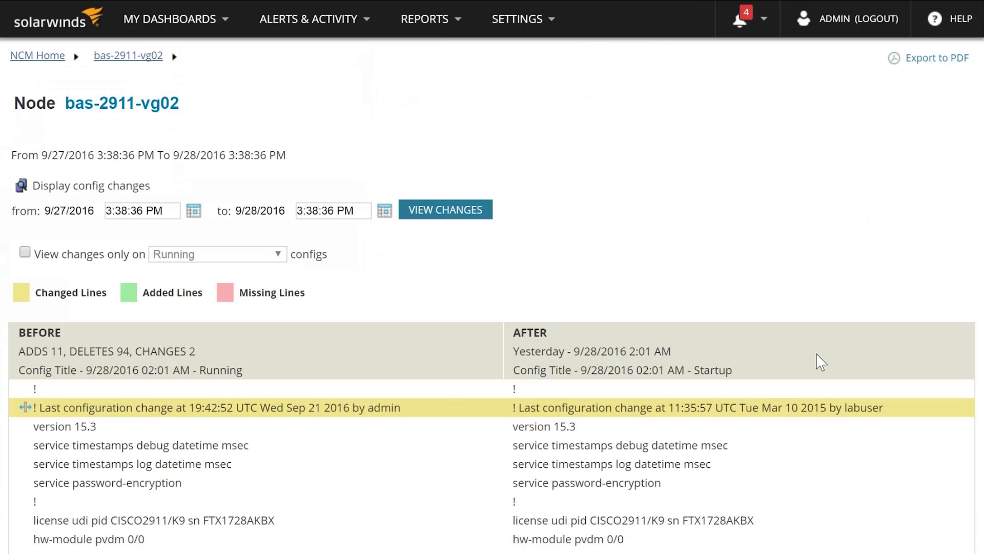
pyautogui.scroll(-2, 819, 361)
pyautogui.scroll(-4, 492, 301)
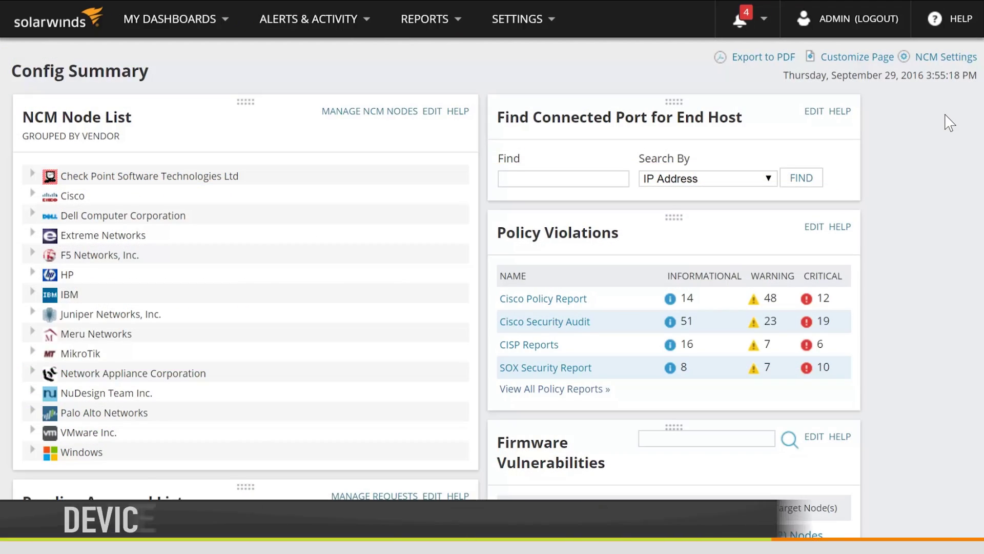
# - Scroll down to the backup pie chart showing 11% backed up and 89% not backed up
pyautogui.scroll(-15, 949, 123)
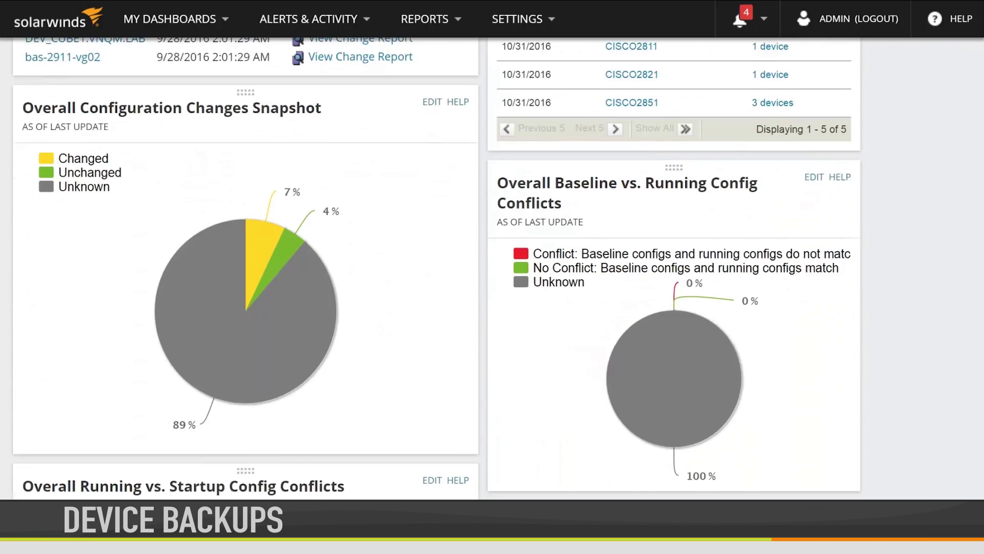
pyautogui.scroll(-8, 437, 268)
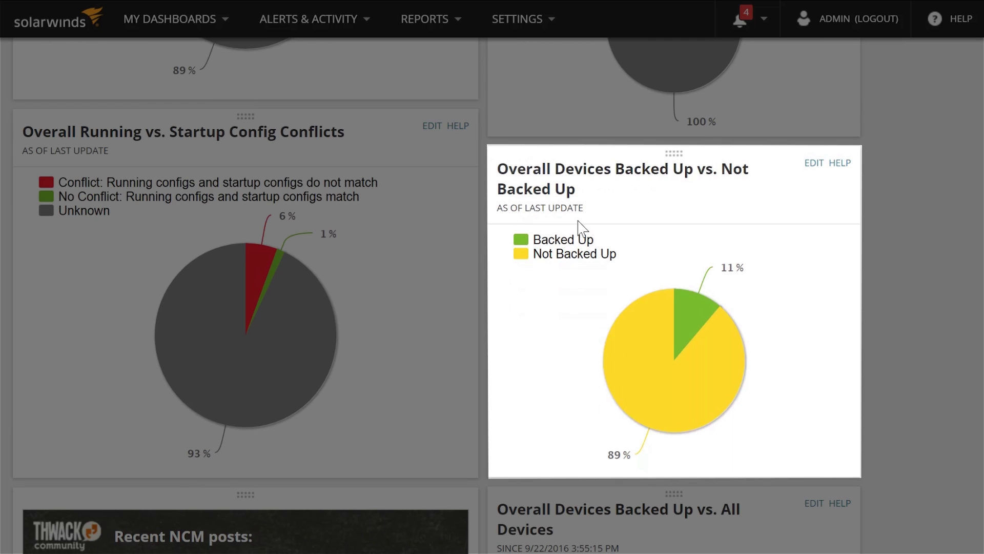
pyautogui.moveTo(687, 326)
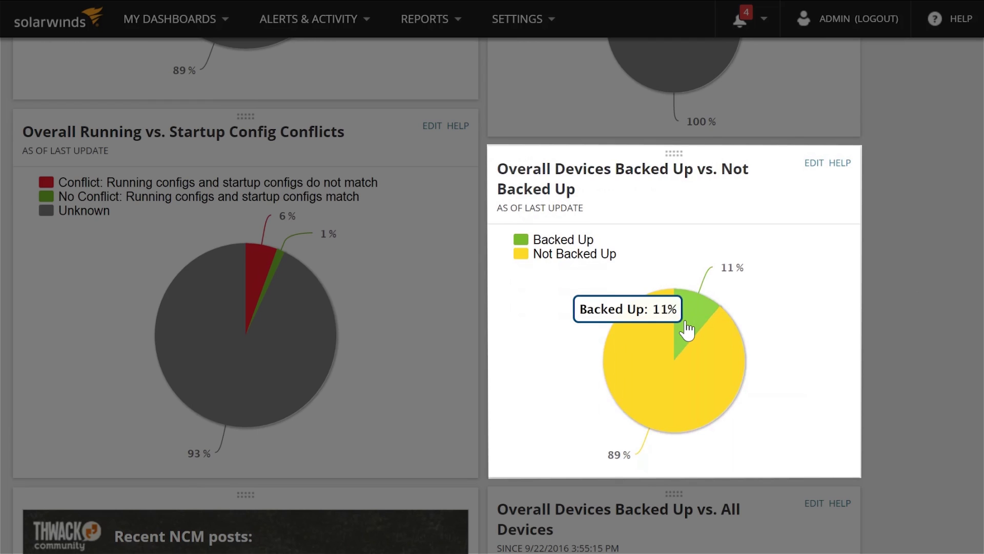
pyautogui.moveTo(645, 371)
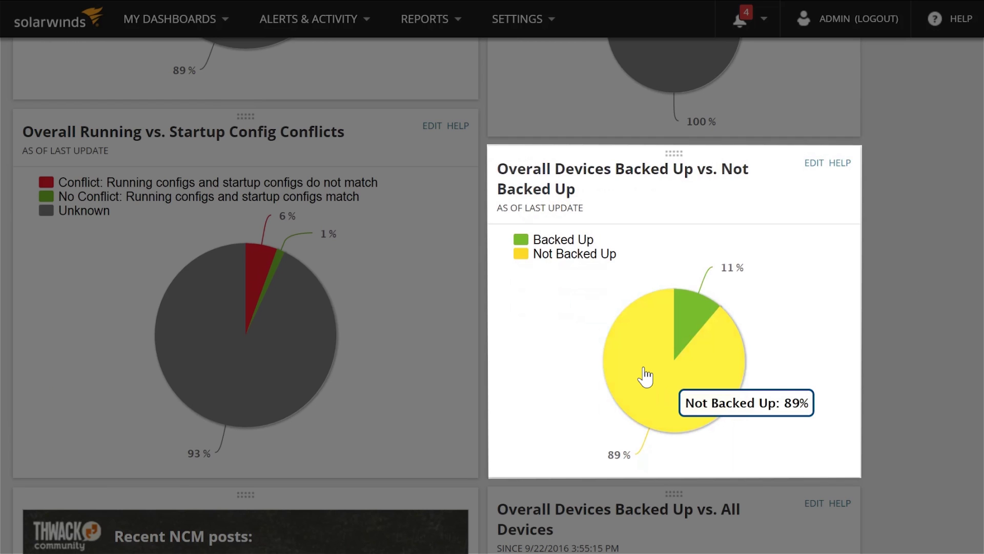
# - Open the list of the 63 not-backed-up devices grouped by node status
pyautogui.click(633, 420)
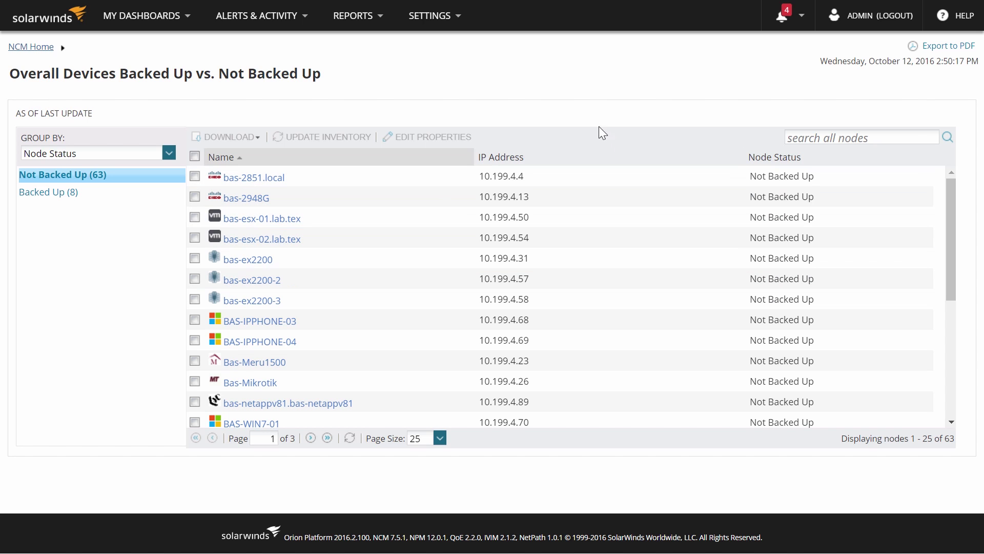
# - Open Configuration Management's Transfer Status tab and scroll across the config transfer statuses
pyautogui.click(189, 16)
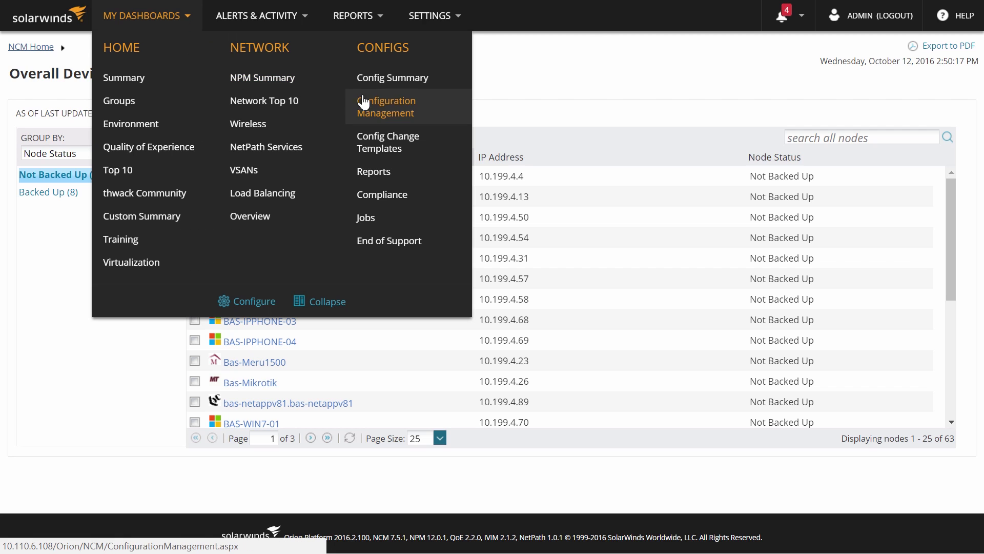
pyautogui.click(379, 117)
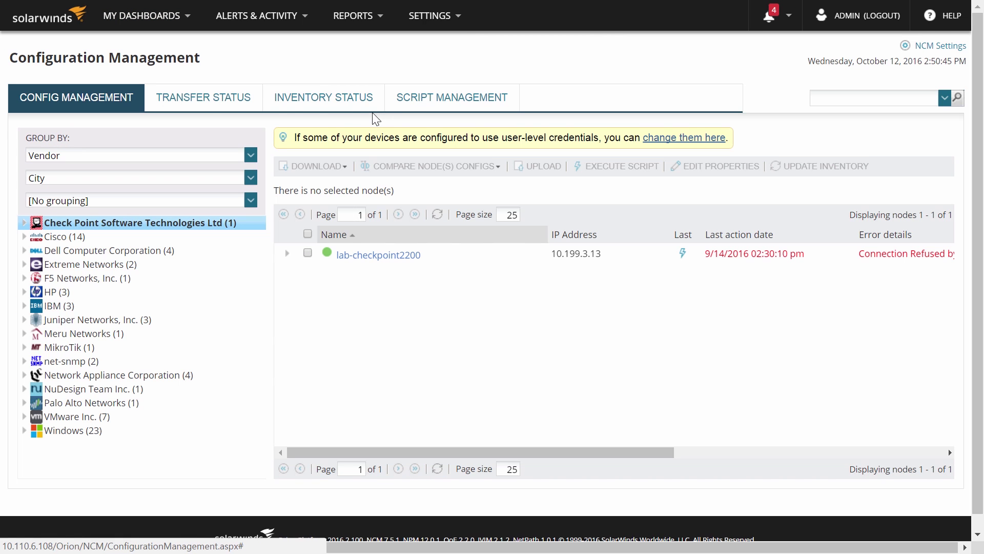
pyautogui.click(203, 106)
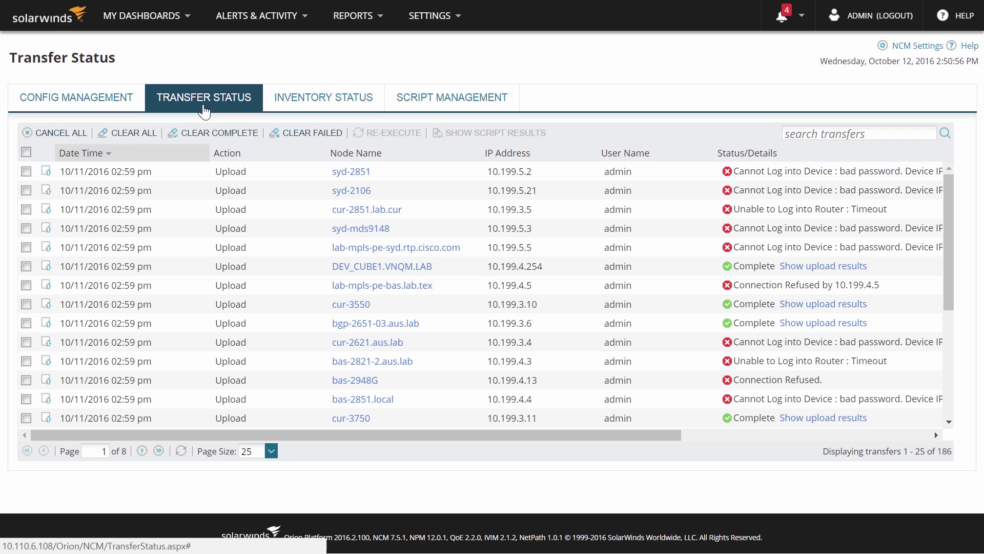
pyautogui.moveTo(318, 436); pyautogui.dragTo(567, 456)
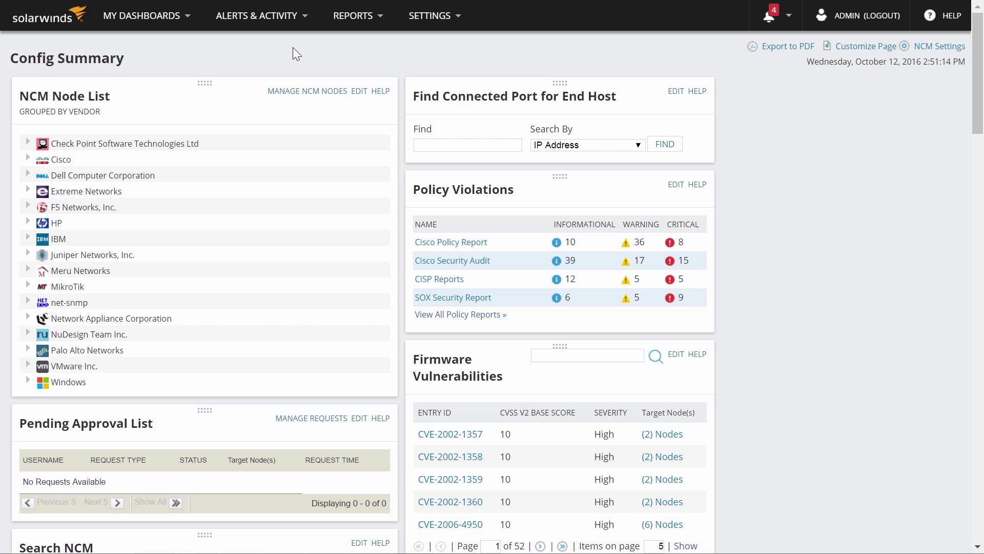
pyautogui.scroll(-5, 293, 47)
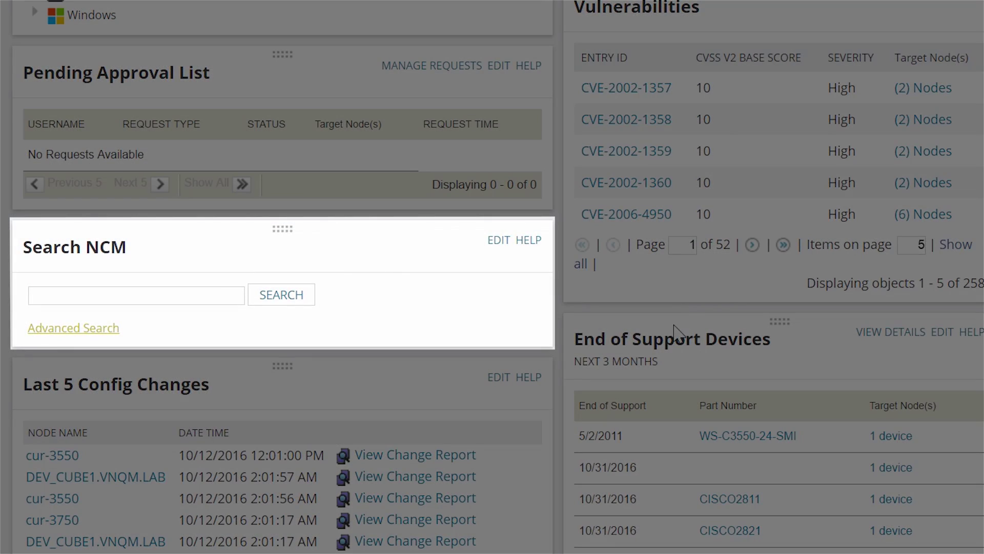
pyautogui.click(81, 333)
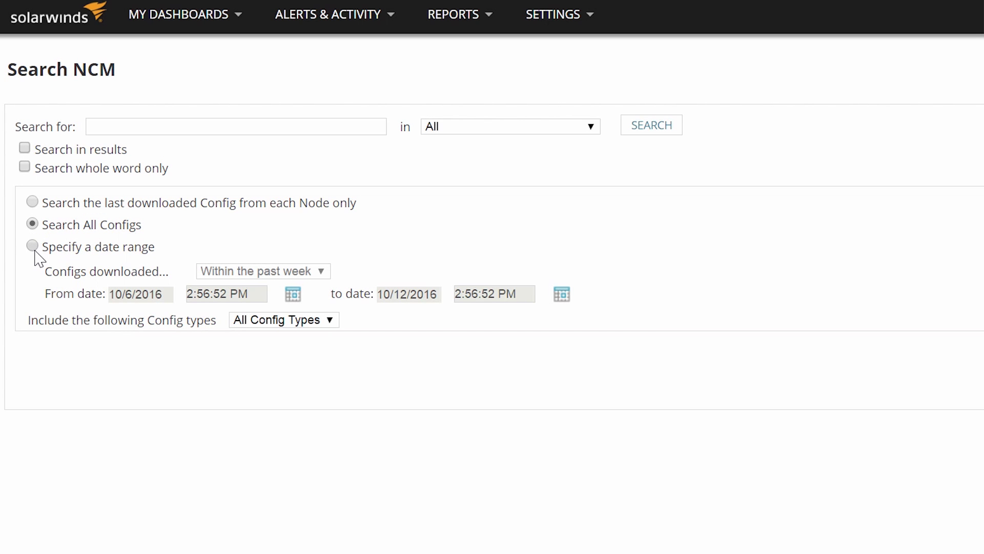
pyautogui.click(33, 248)
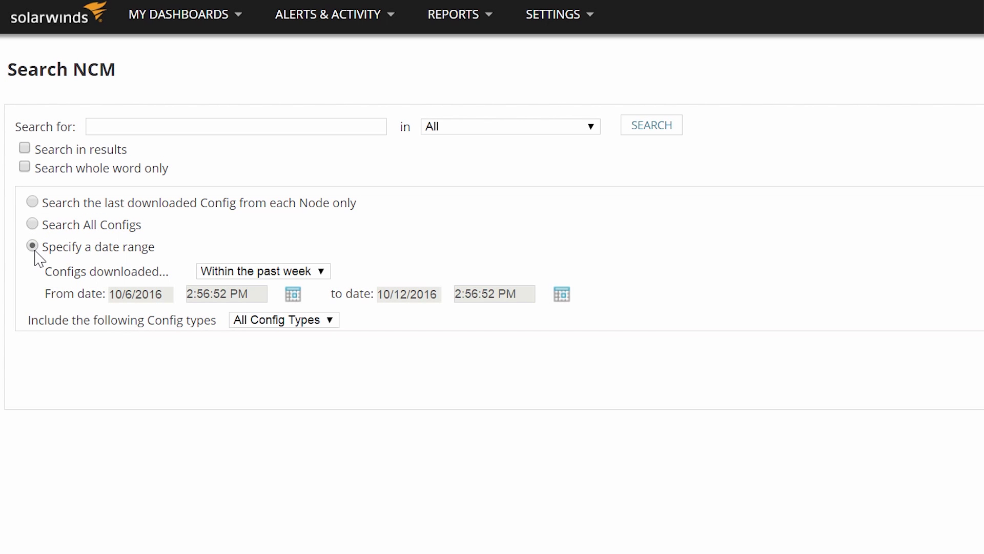
pyautogui.click(326, 271)
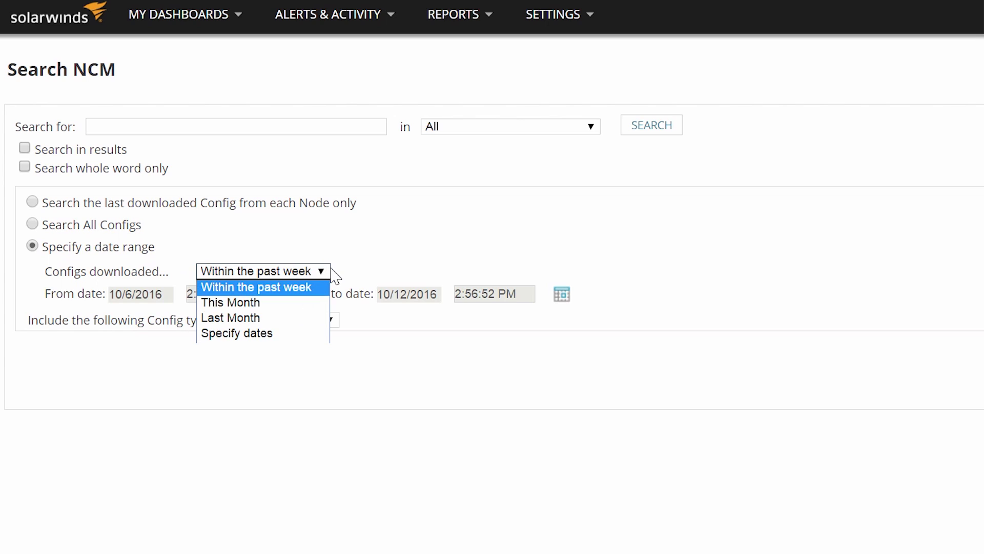
pyautogui.click(361, 258)
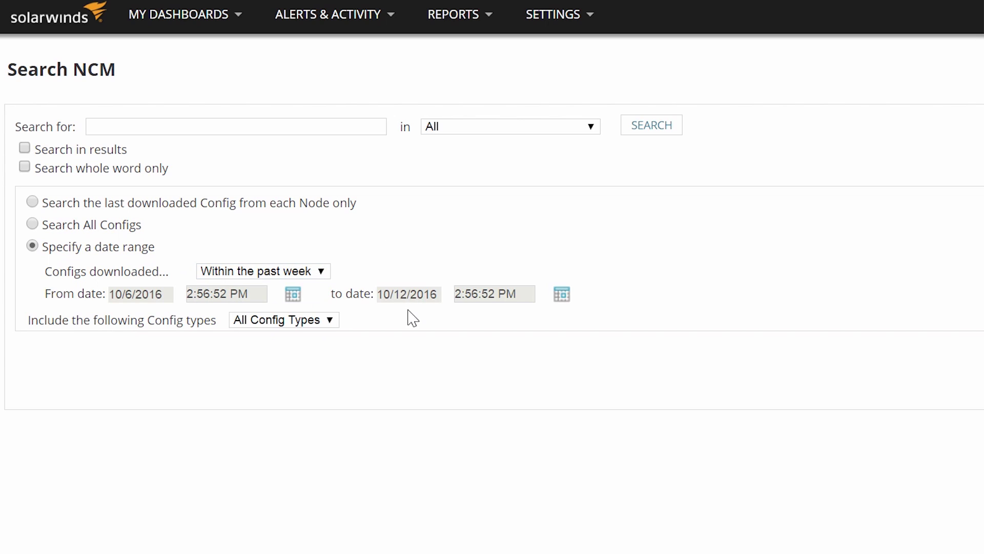
pyautogui.click(332, 323)
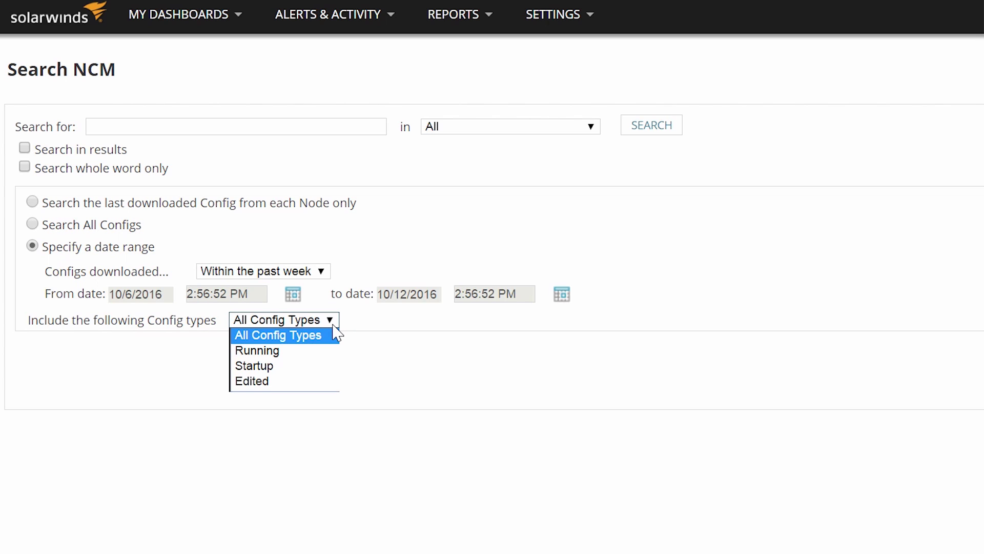
pyautogui.click(382, 330)
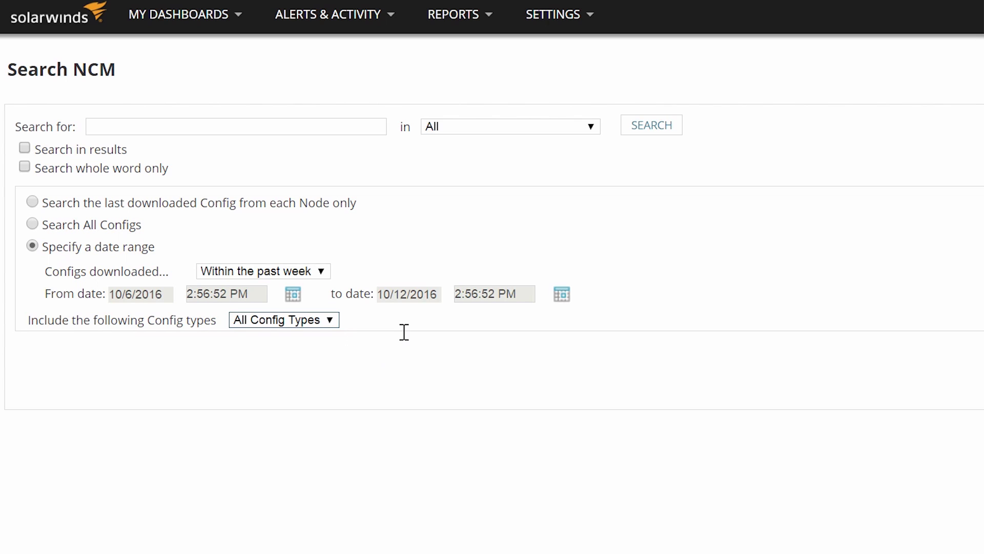
pyautogui.click(165, 129)
pyautogui.write('cisco')
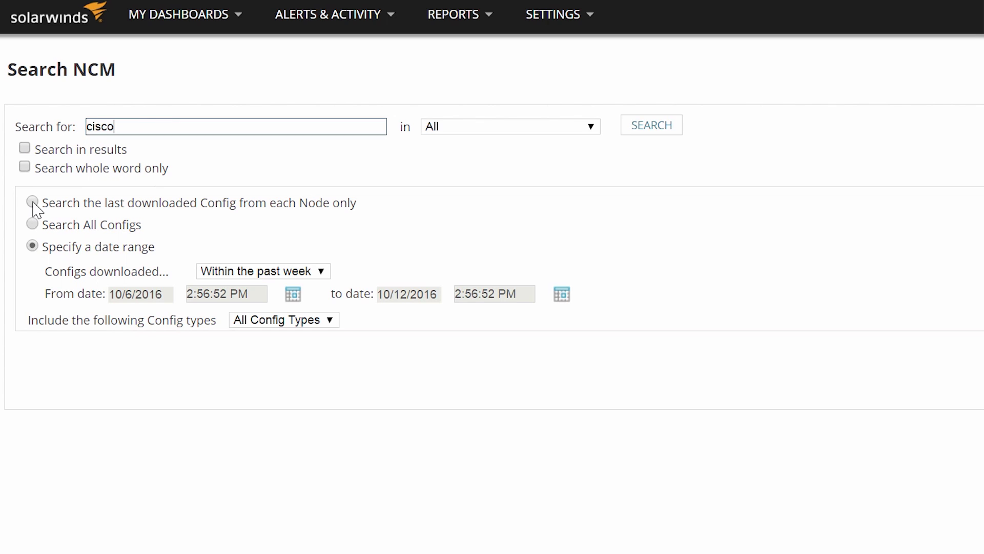
pyautogui.click(33, 202)
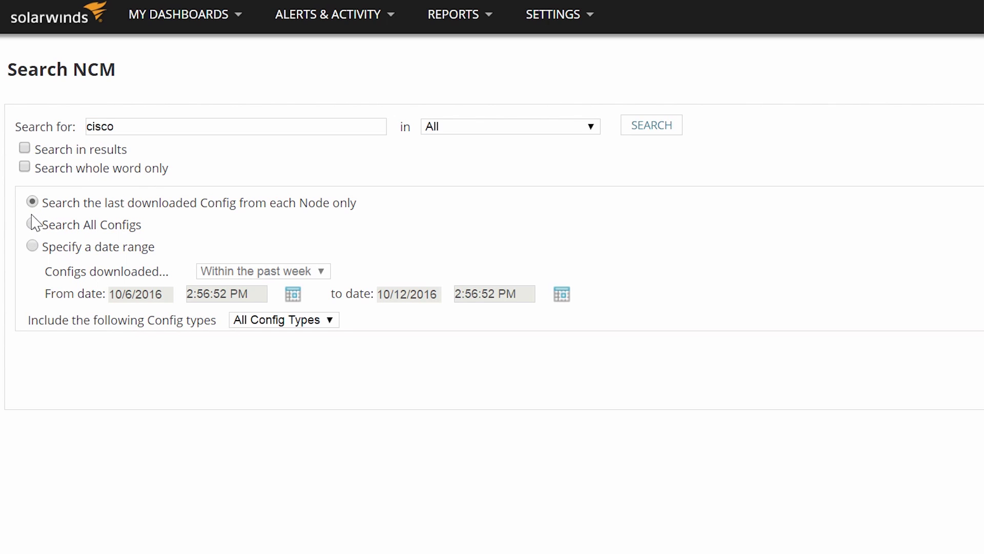
pyautogui.click(32, 224)
pyautogui.click(648, 127)
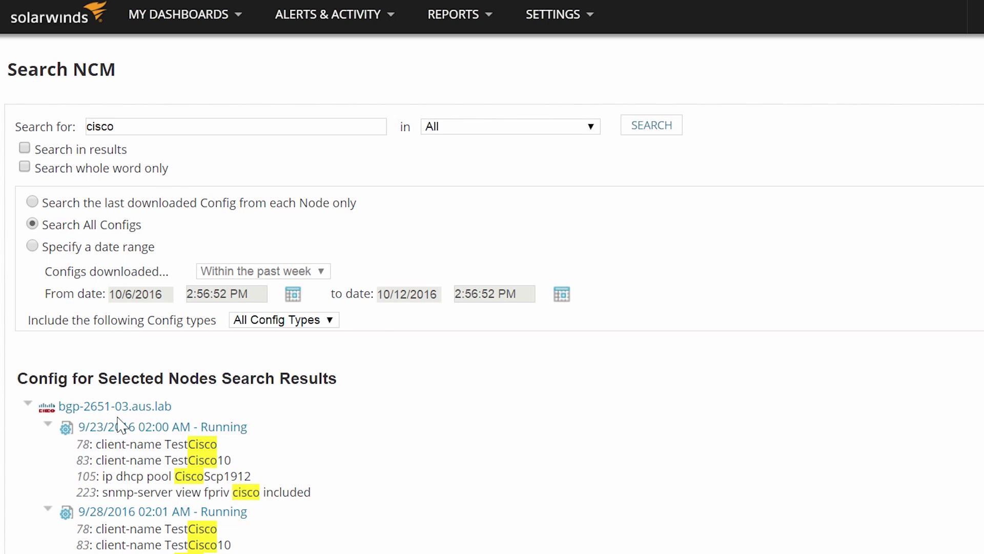
pyautogui.scroll(-1, 120, 376)
pyautogui.scroll(-1, 123, 369)
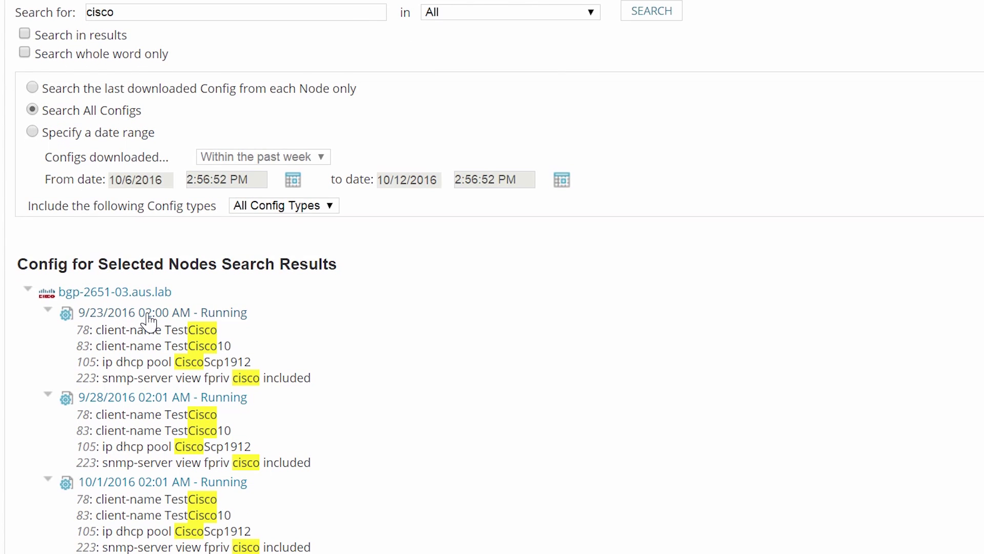
pyautogui.click(148, 322)
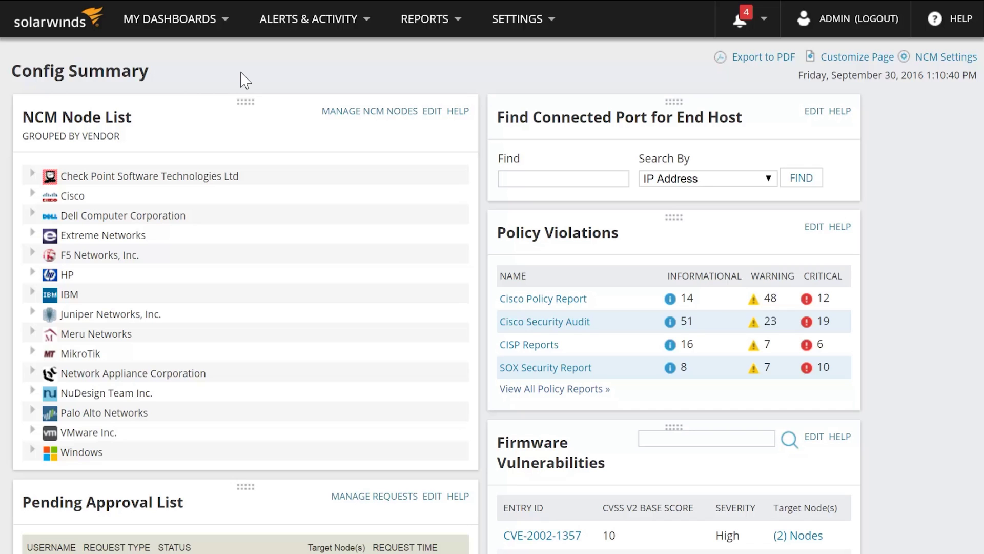
# - Open the NCM Jobs list from My Dashboards and select the Nightly Config Backup job
pyautogui.moveTo(242, 23)
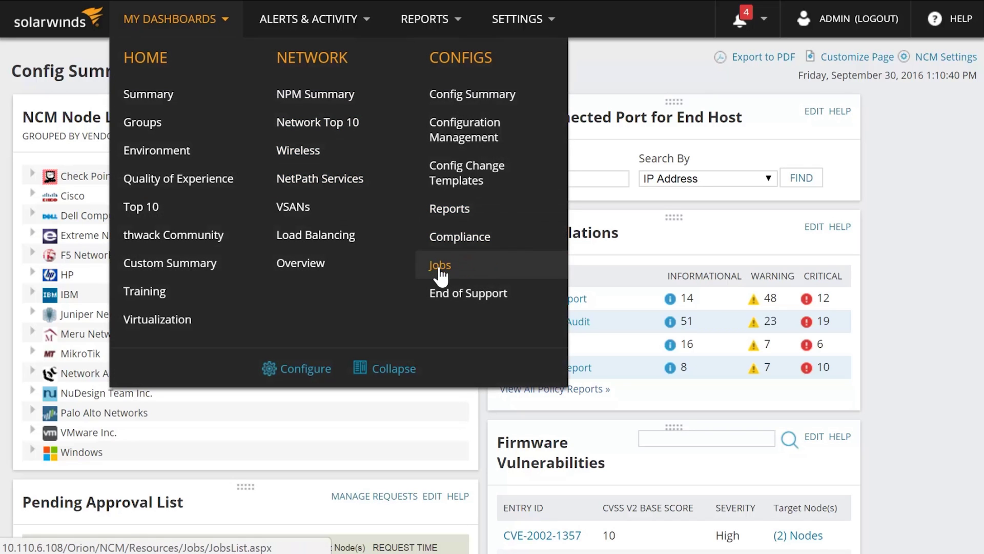
pyautogui.click(436, 267)
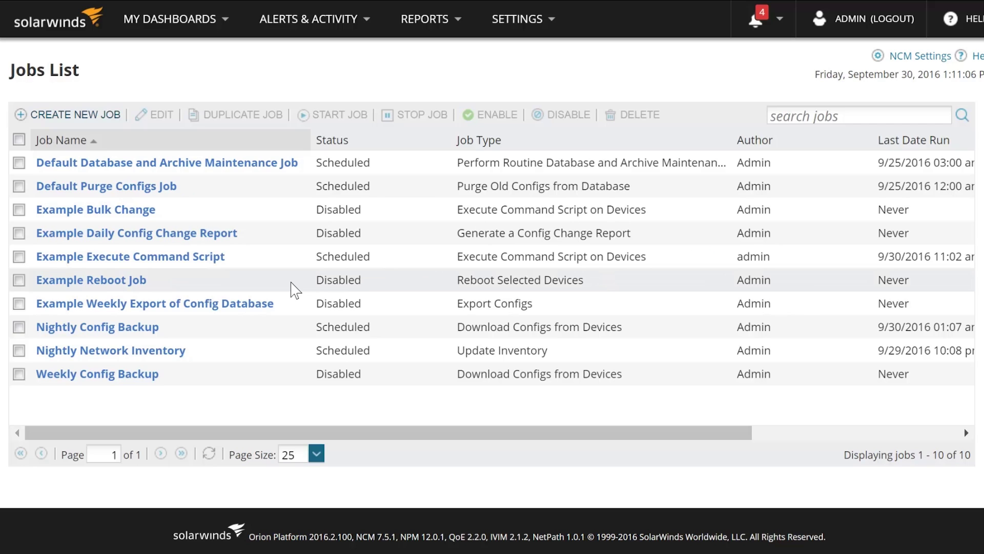
pyautogui.click(19, 328)
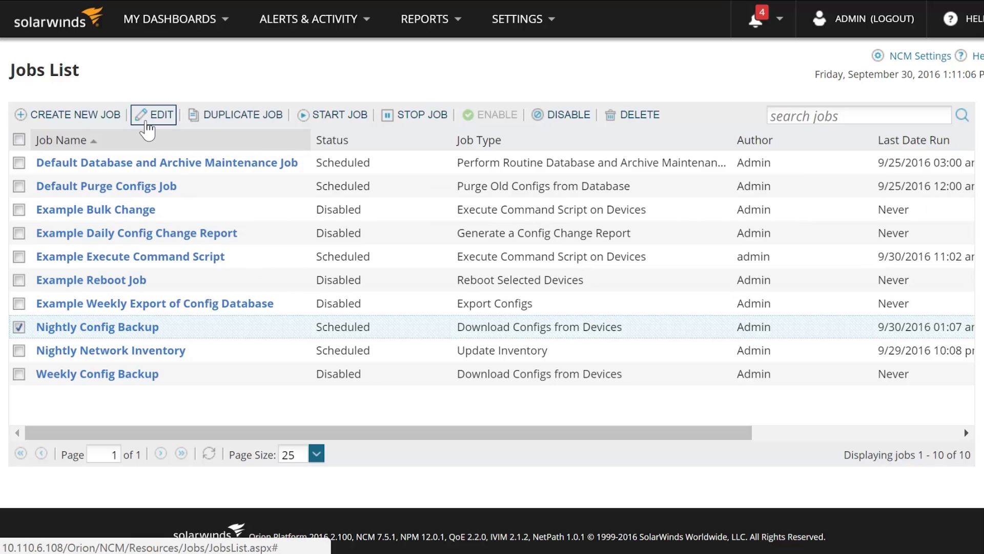
# - Create a new job named 'Backups', keeping the Basic weekday 12:00 schedule after trying Advanced
pyautogui.click(88, 118)
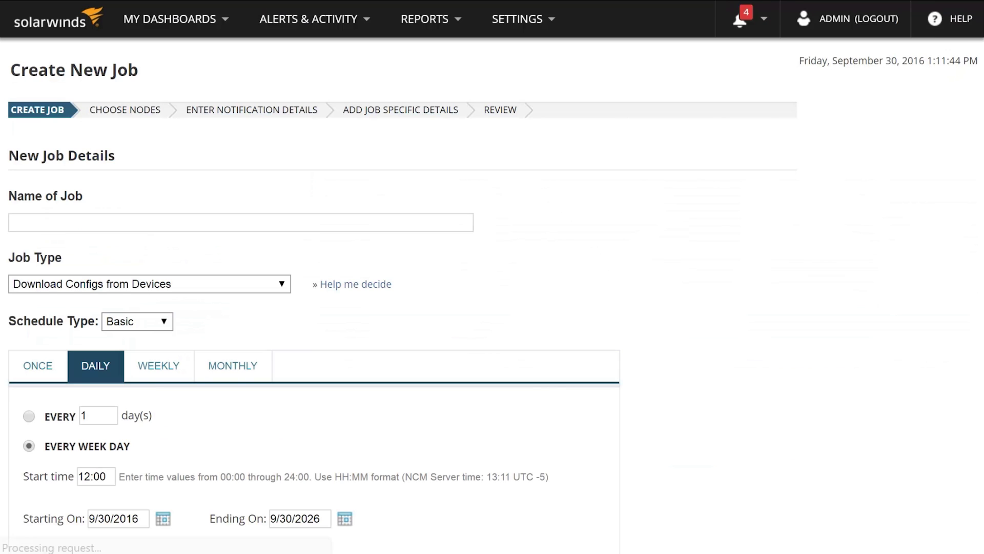
pyautogui.write('Backups')
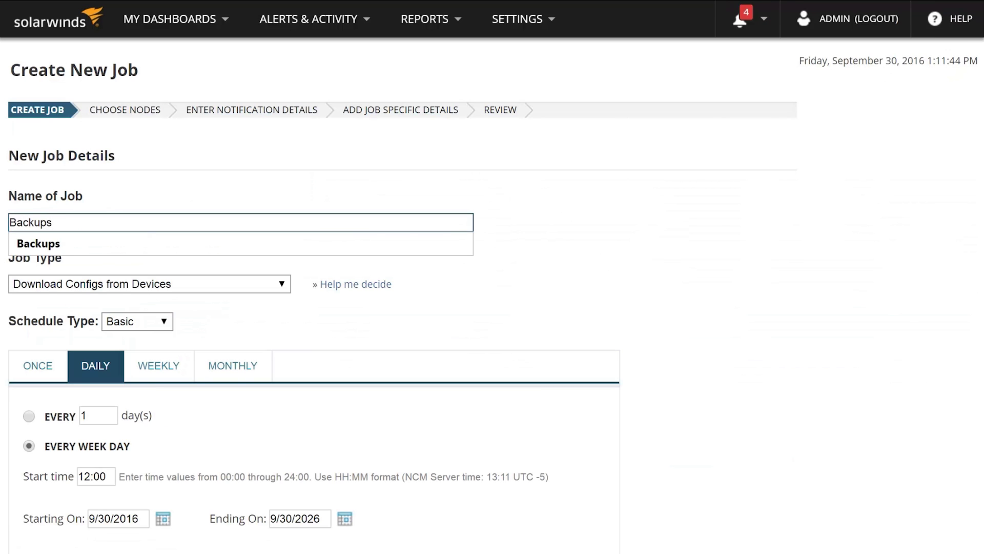
pyautogui.press('Tab')
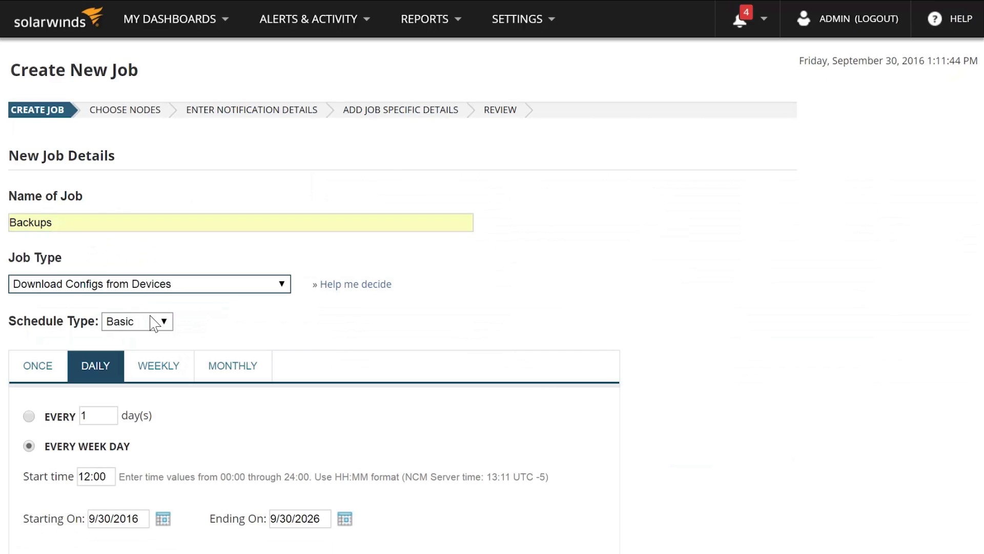
pyautogui.click(170, 330)
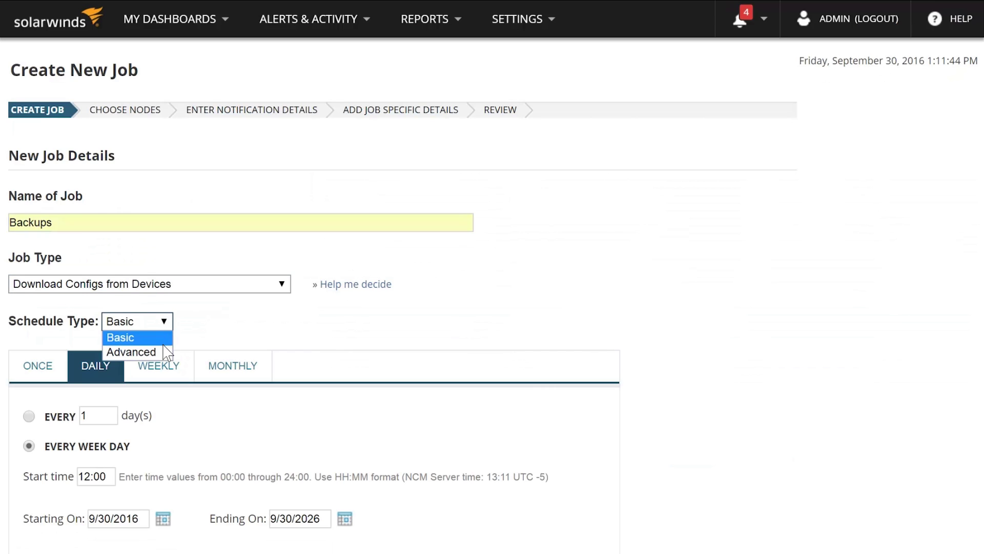
pyautogui.click(158, 350)
pyautogui.scroll(-3, 708, 287)
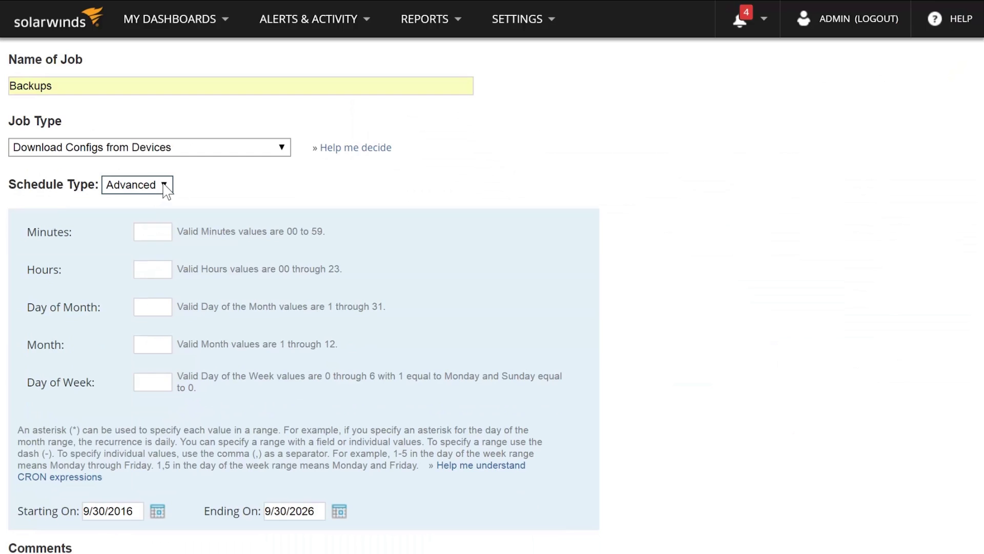
pyautogui.click(162, 185)
pyautogui.click(125, 200)
pyautogui.scroll(-5, 560, 379)
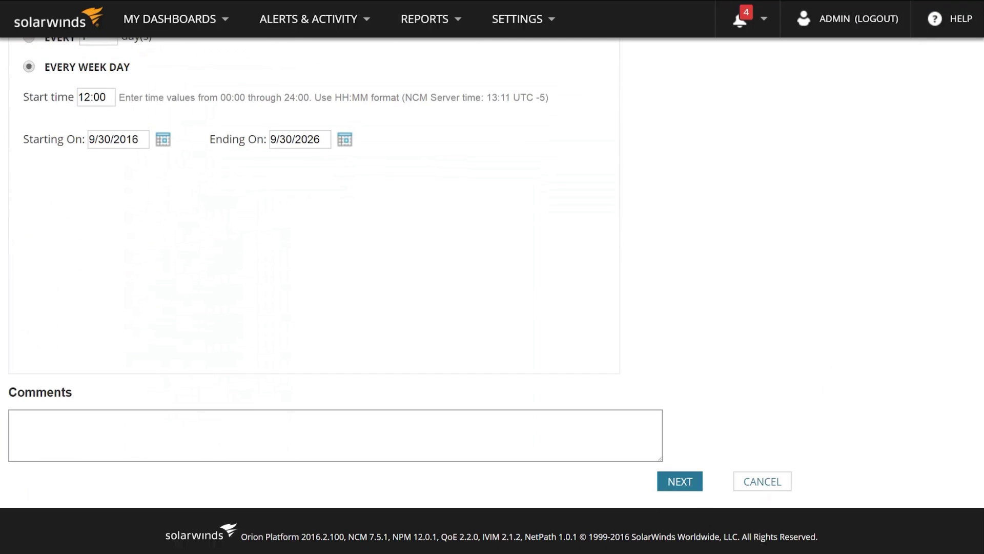
# - Add all the Cisco nodes to the Backups job
pyautogui.click(680, 485)
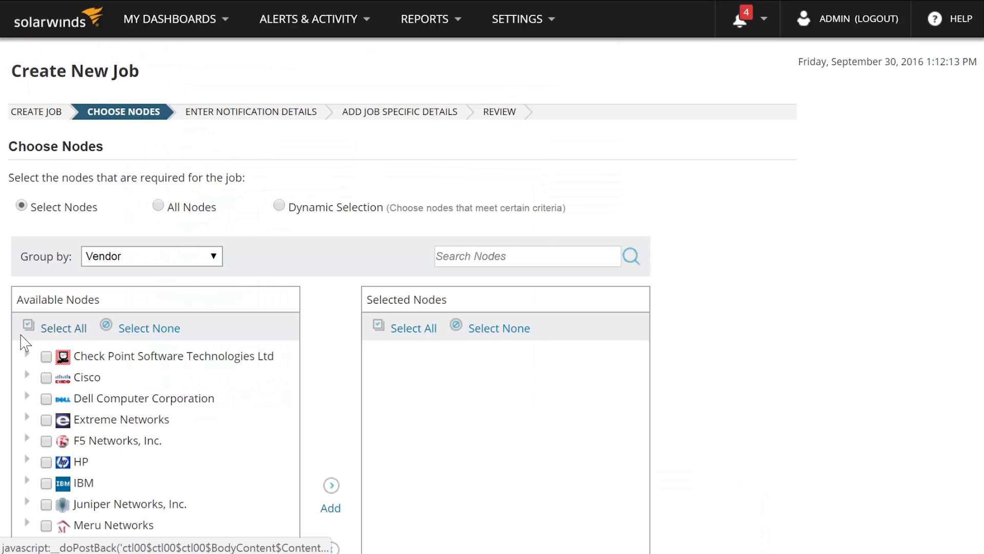
pyautogui.click(28, 376)
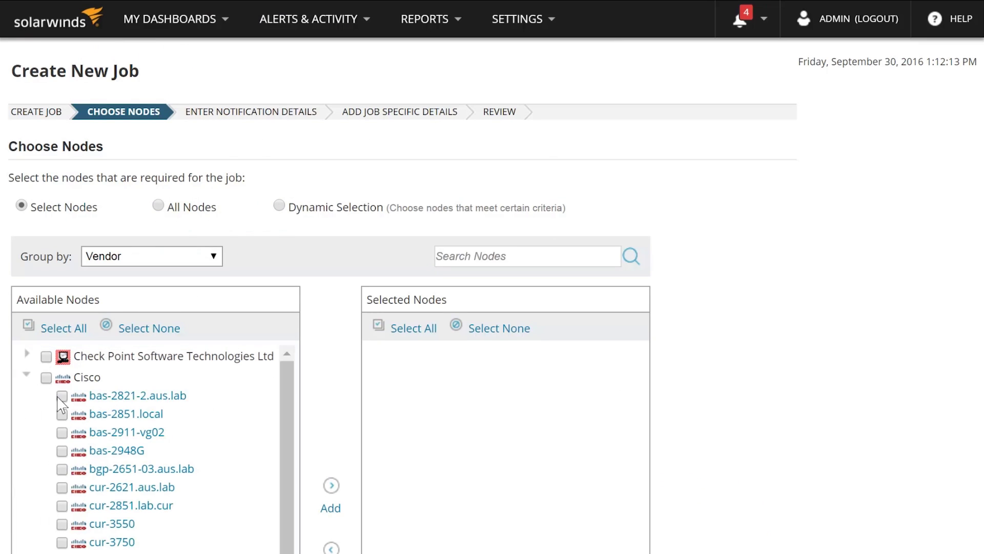
pyautogui.click(46, 378)
pyautogui.click(332, 487)
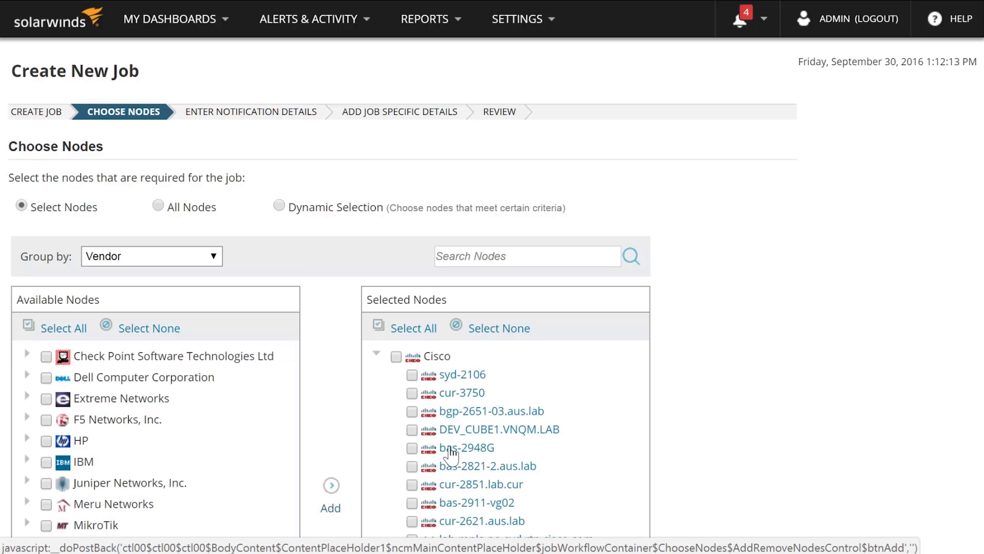
pyautogui.scroll(-5, 835, 485)
# - Turn on e-mailing of job results and enter the recipient's e-mail address
pyautogui.click(680, 482)
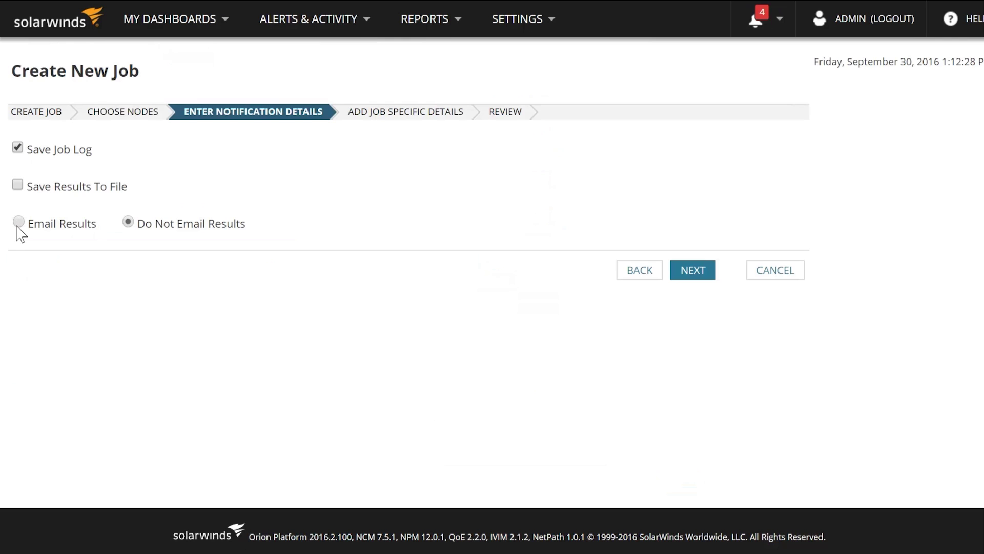
pyautogui.click(19, 223)
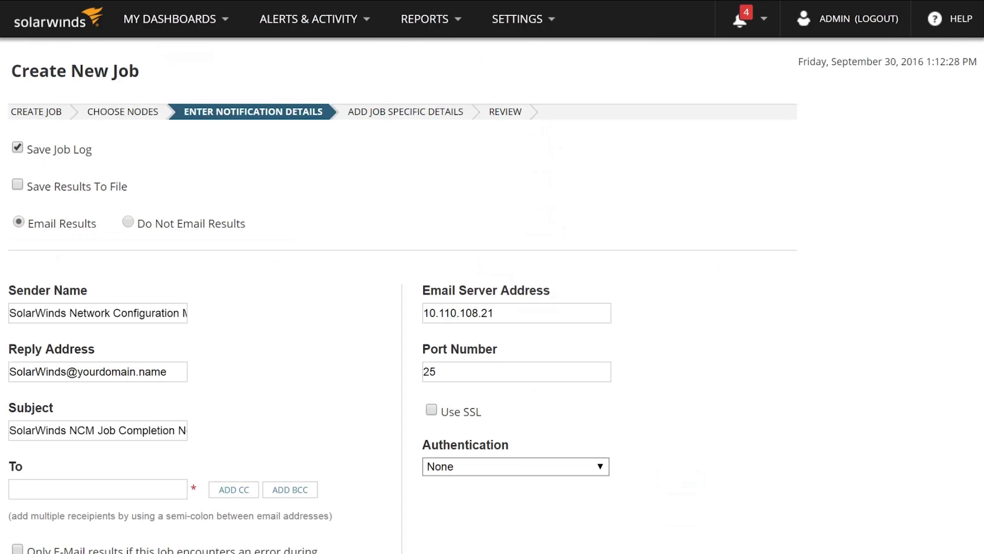
pyautogui.scroll(-5, 492, 277)
pyautogui.click(97, 221)
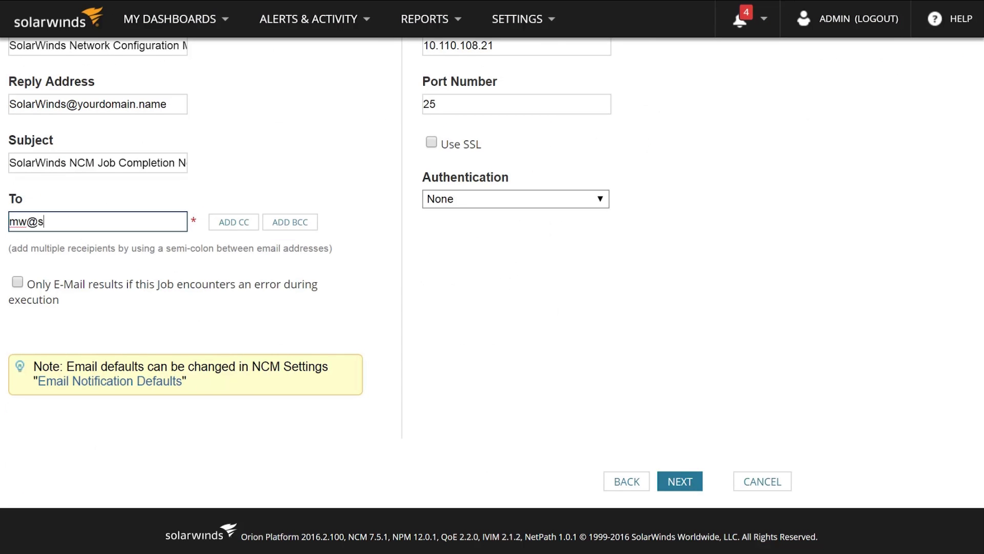
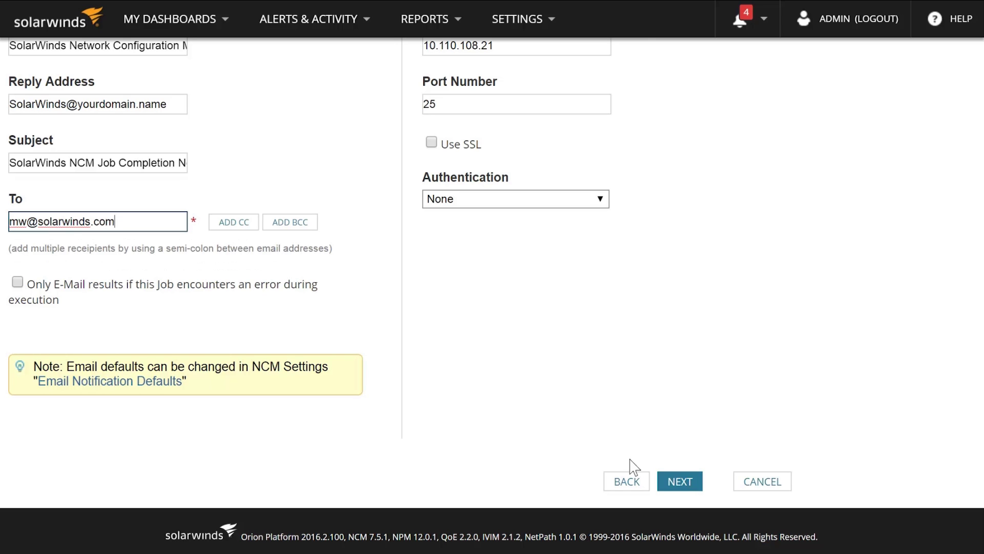
pyautogui.click(682, 487)
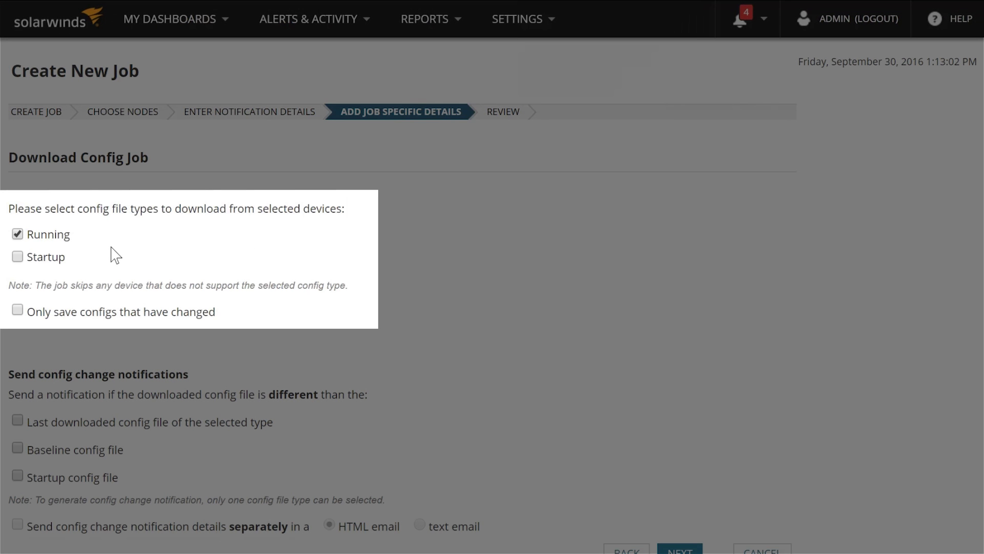
# - Continue past the download options with Running configs left selected
pyautogui.scroll(-1, 736, 505)
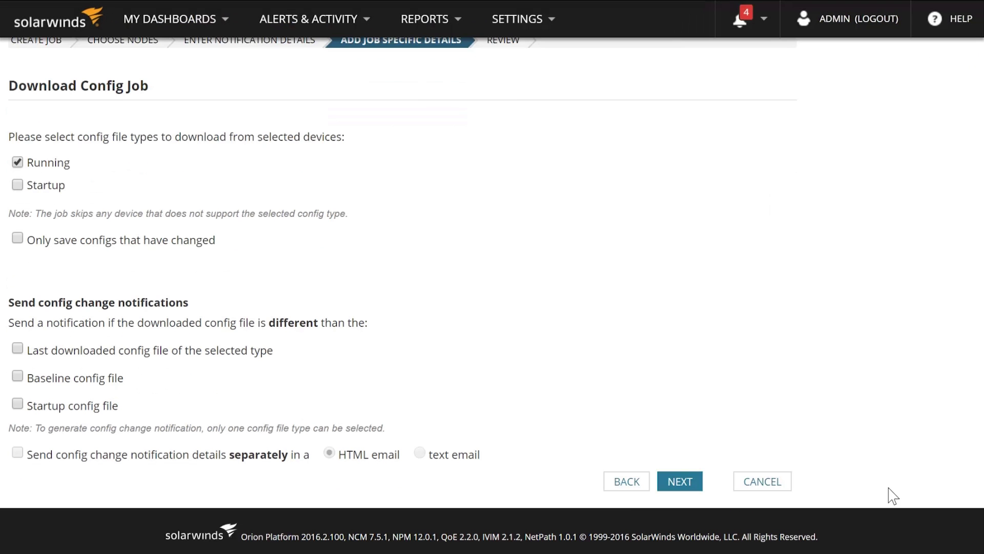
pyautogui.click(680, 478)
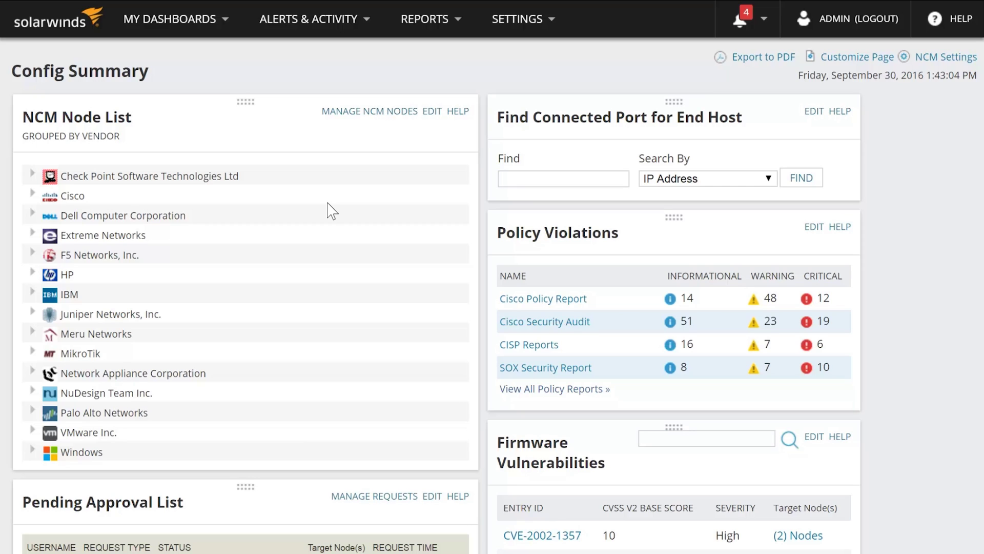
pyautogui.click(31, 195)
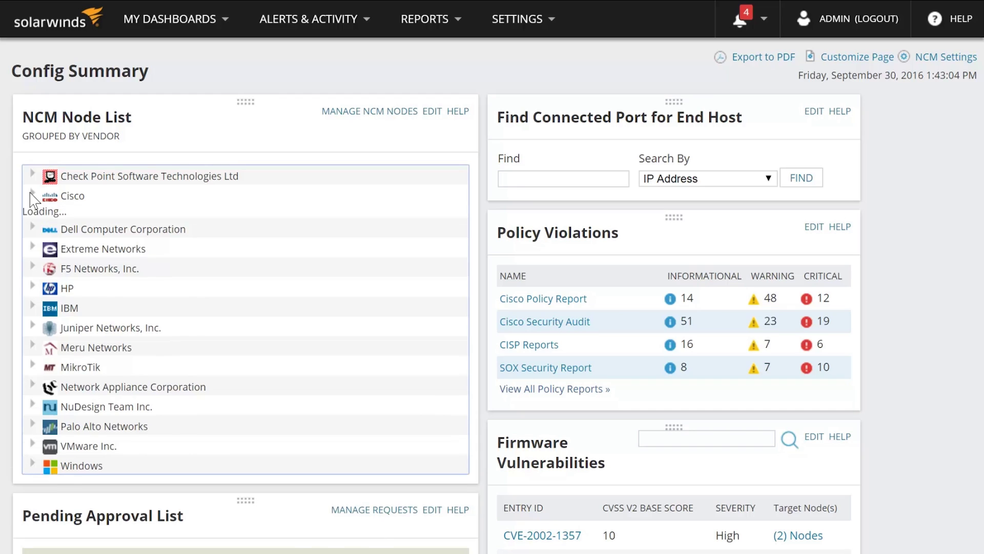
pyautogui.click(51, 213)
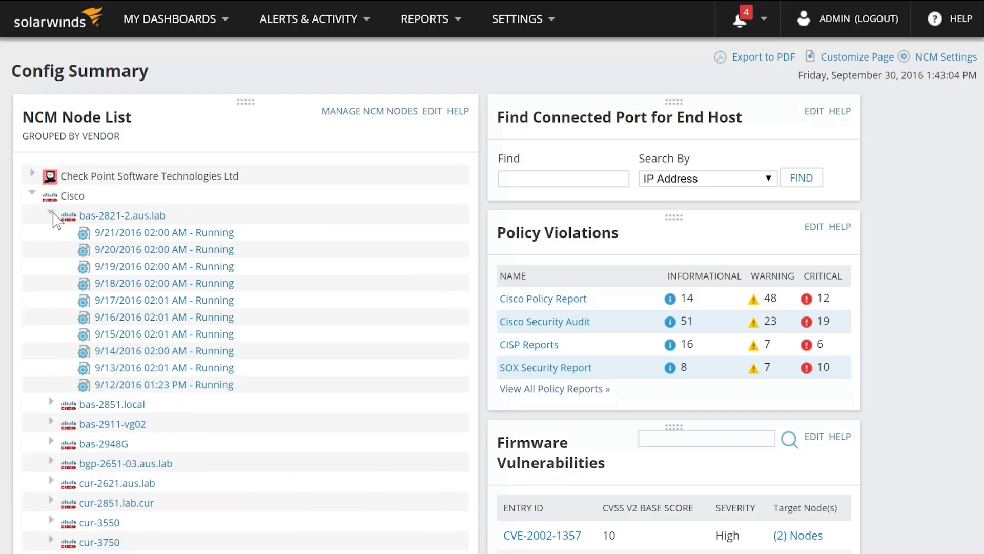
pyautogui.click(121, 273)
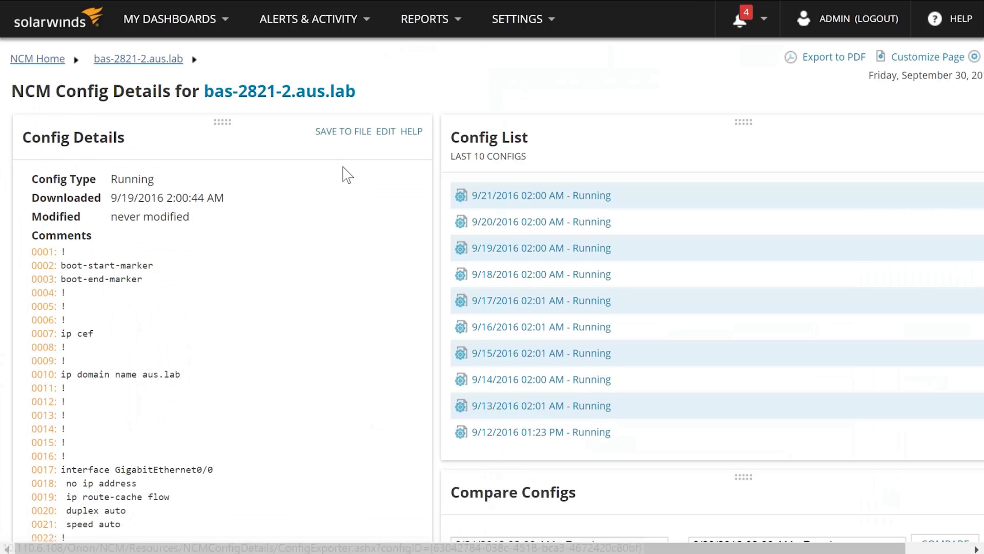
pyautogui.scroll(-1, 345, 162)
pyautogui.scroll(-4, 367, 401)
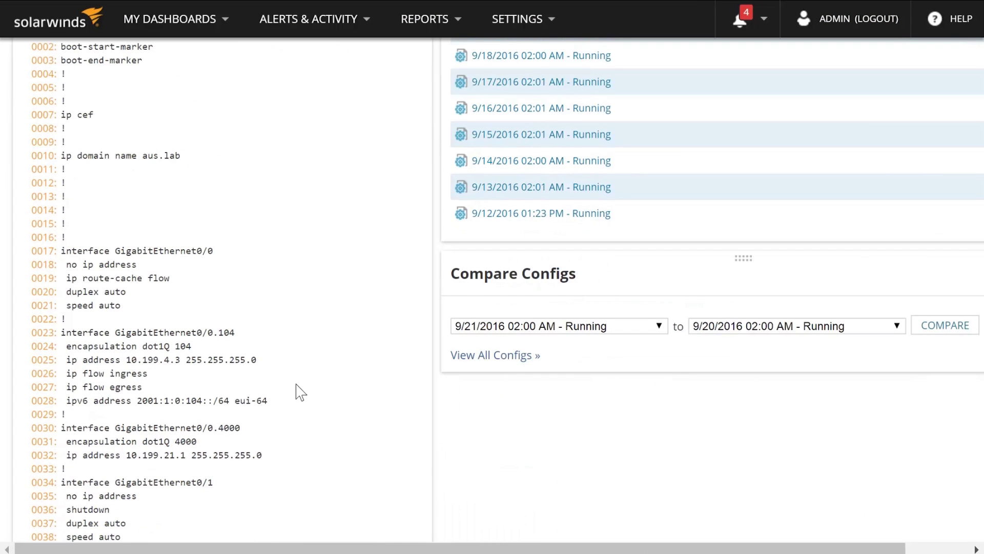
pyautogui.click(664, 334)
pyautogui.click(630, 446)
pyautogui.click(931, 334)
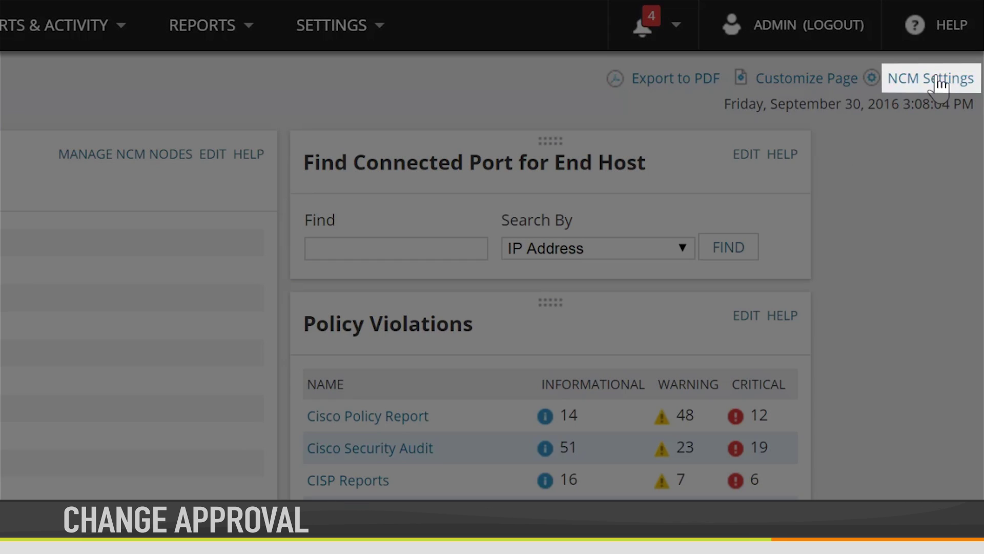
# - Run the Change Approval setup wizard with one-level approval, SMTP 10.110.108.21:25 and admin e-mail settings
pyautogui.click(939, 81)
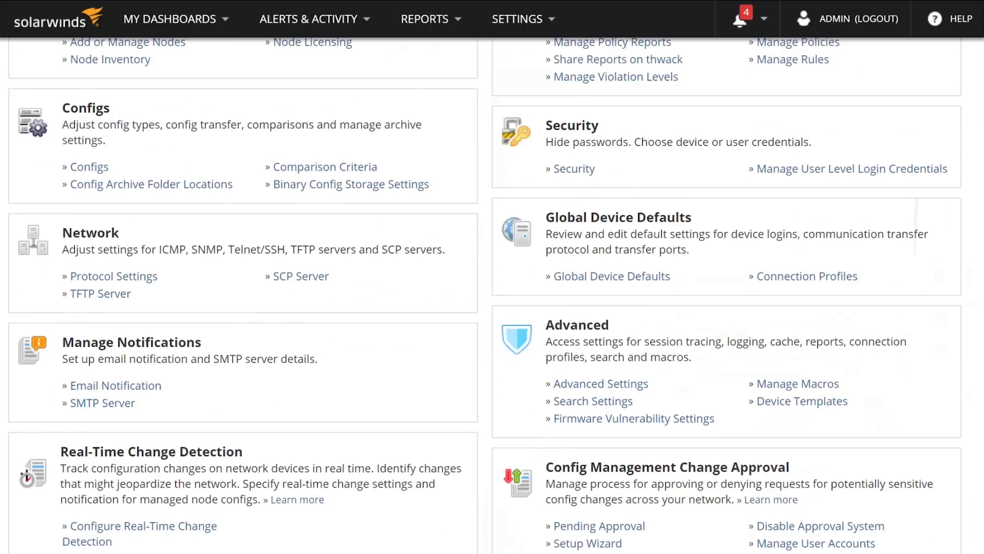
pyautogui.scroll(-3, 492, 277)
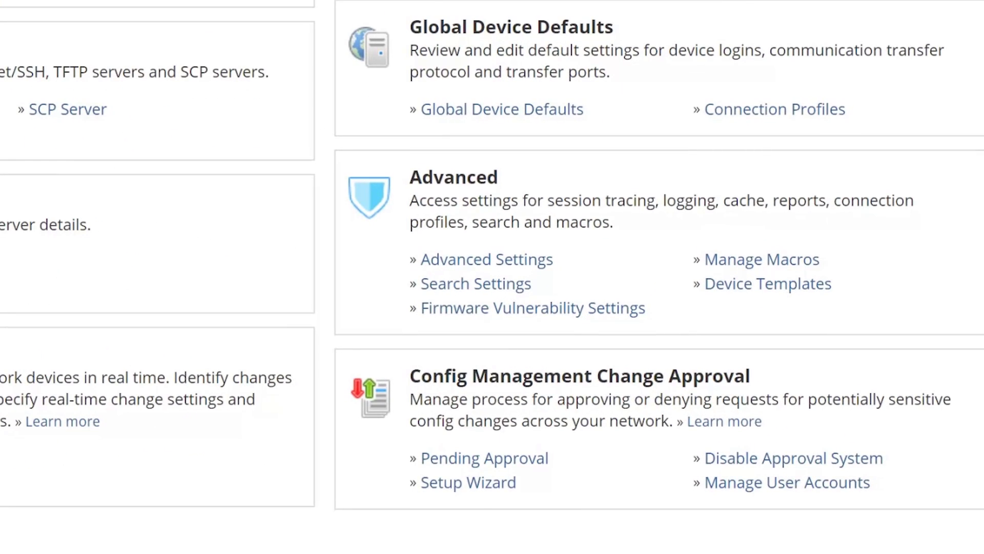
pyautogui.click(490, 484)
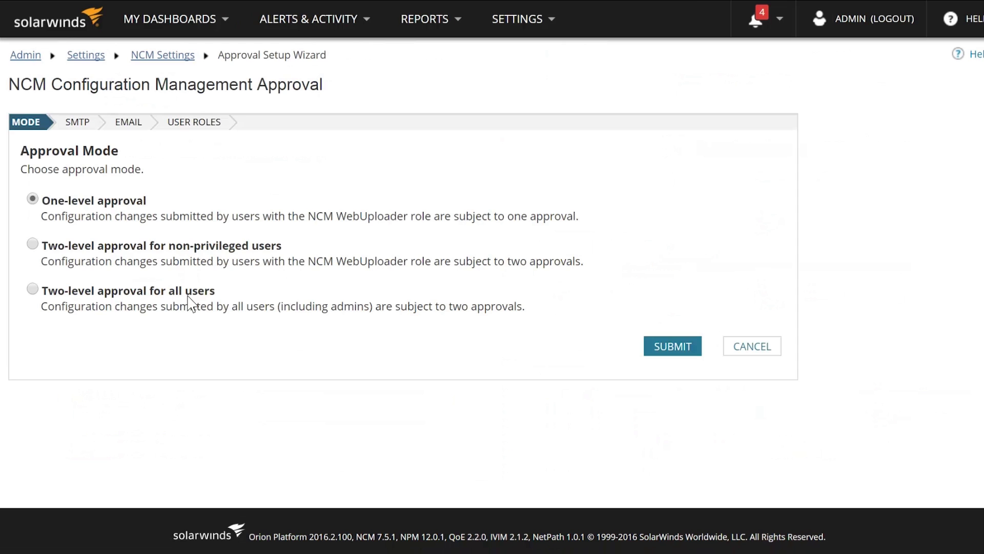
pyautogui.click(666, 347)
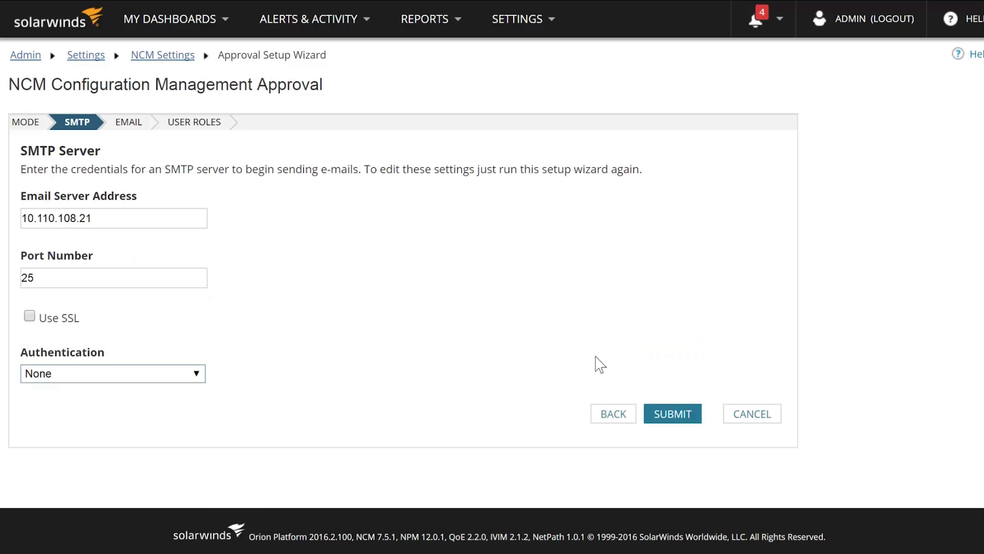
pyautogui.click(659, 418)
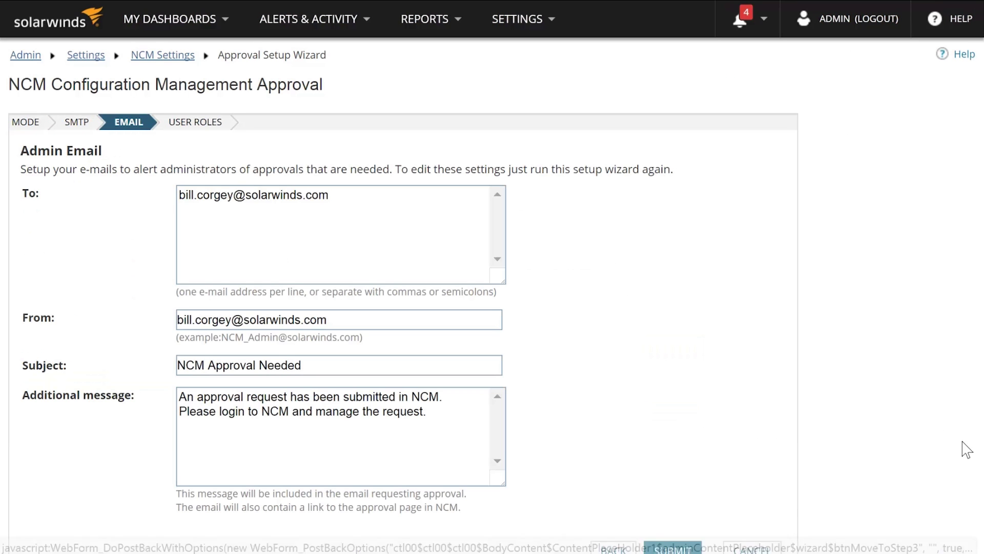
pyautogui.scroll(-2, 875, 466)
pyautogui.click(690, 433)
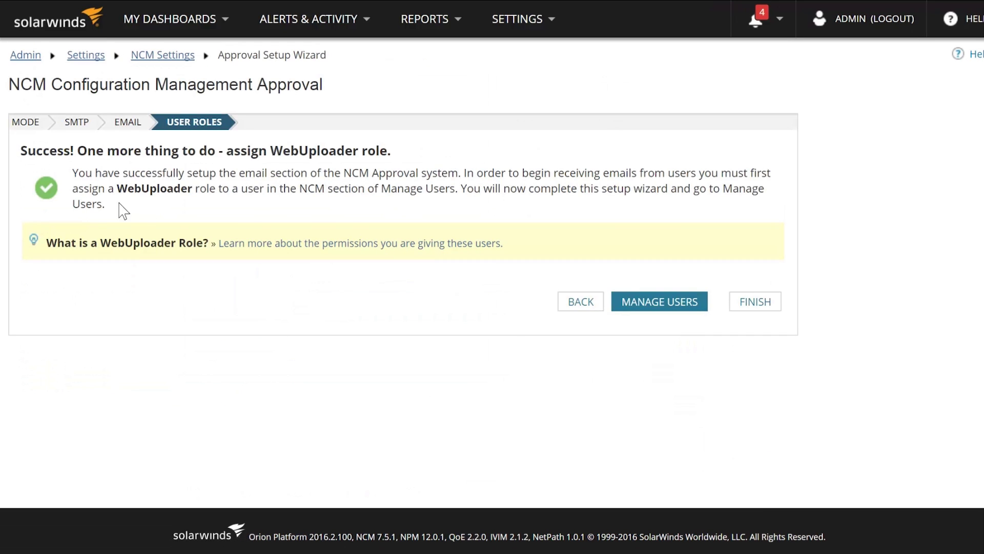
# - Edit the Guest user account and expand its Network Configuration Manager settings
pyautogui.click(642, 308)
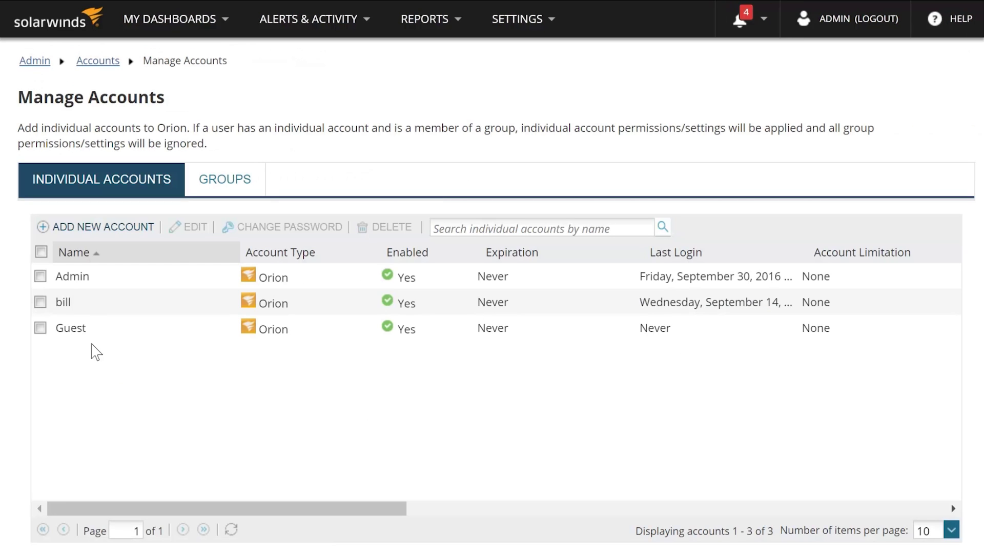
pyautogui.click(39, 328)
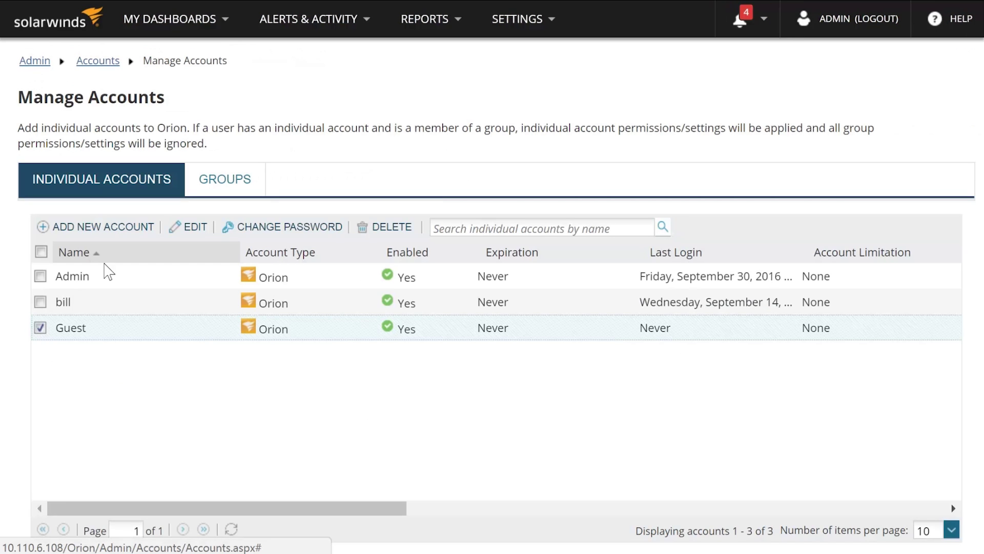
pyautogui.click(188, 230)
pyautogui.scroll(-15, 189, 300)
pyautogui.scroll(-15, 418, 379)
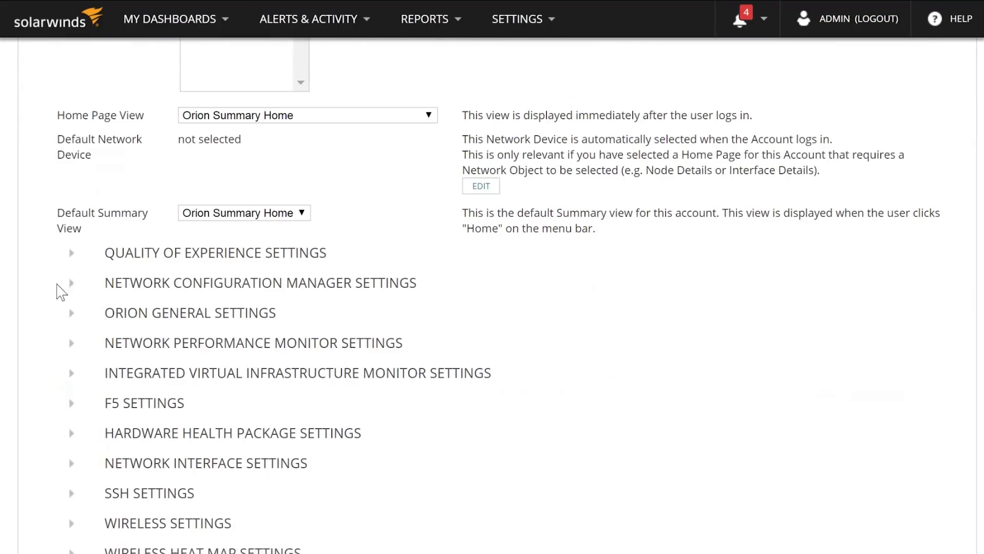
pyautogui.click(69, 286)
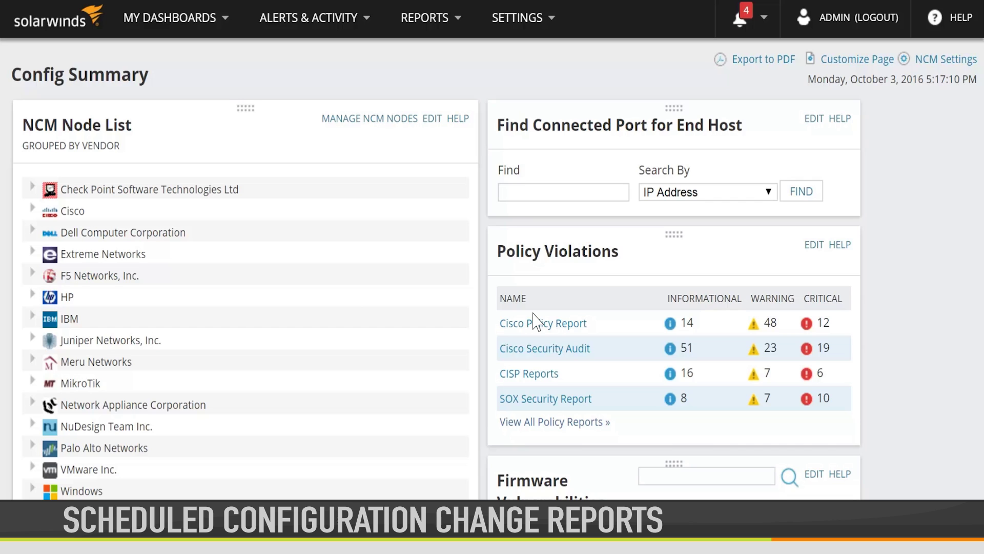
# - Open the Example Daily Config Change Report job for editing from the NCM jobs list
pyautogui.moveTo(220, 20)
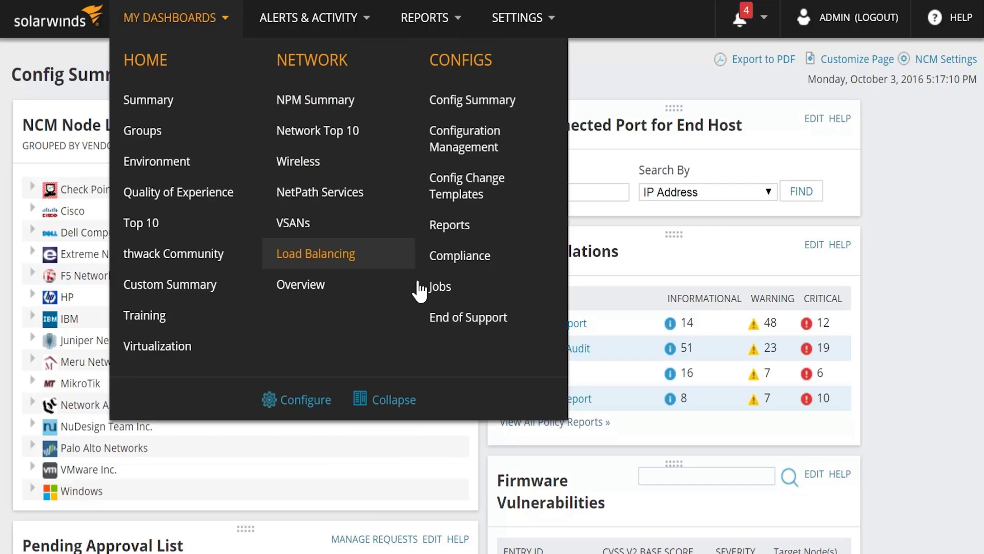
pyautogui.click(441, 291)
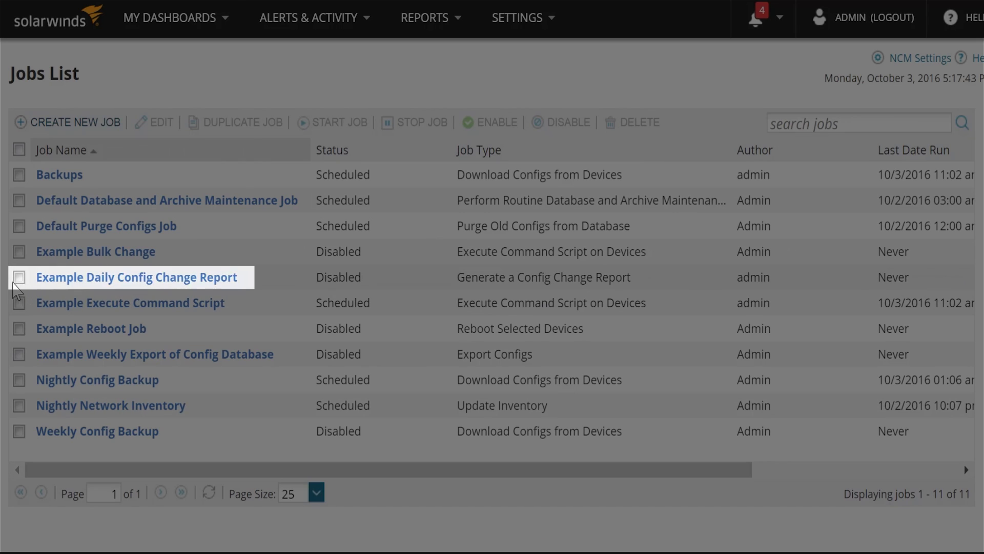
pyautogui.click(19, 277)
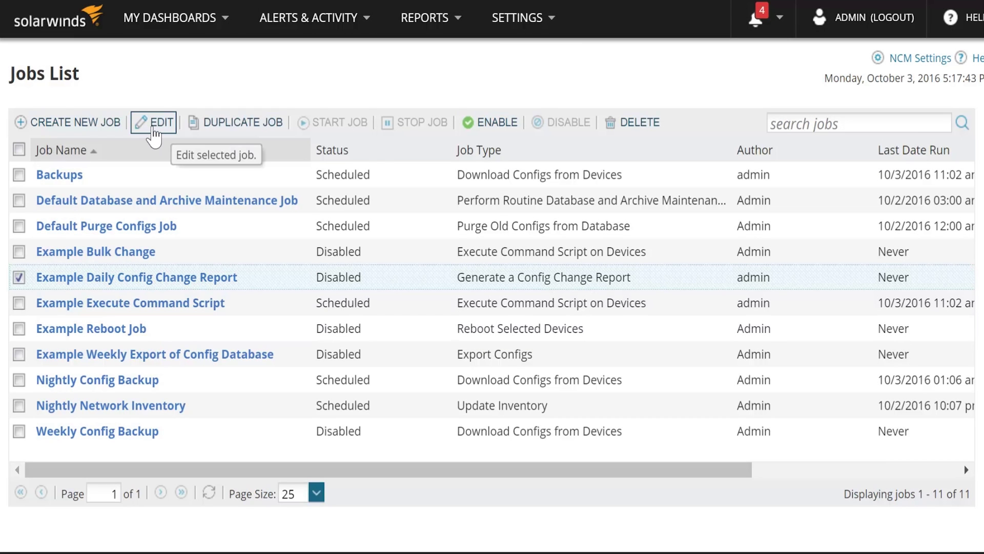
pyautogui.click(154, 132)
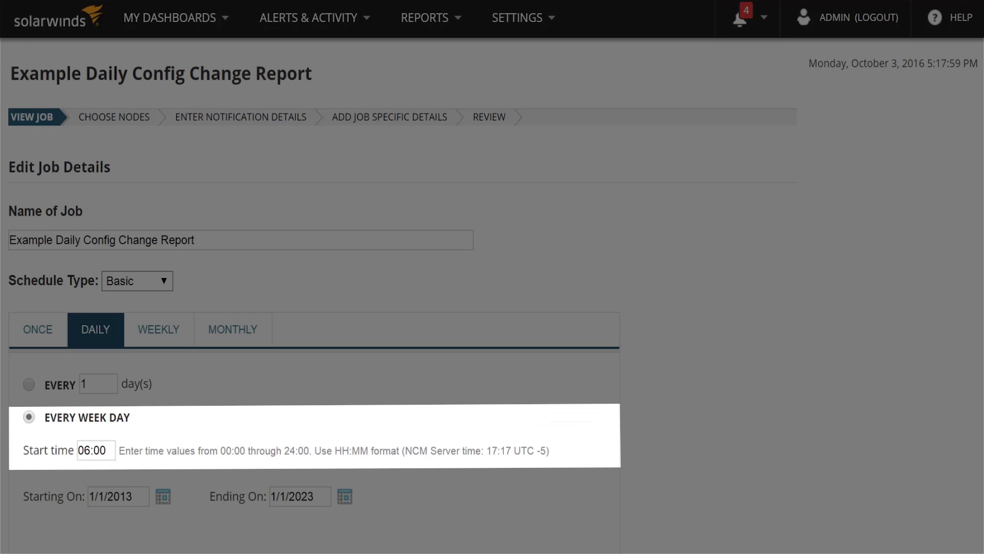
pyautogui.scroll(-7, 974, 451)
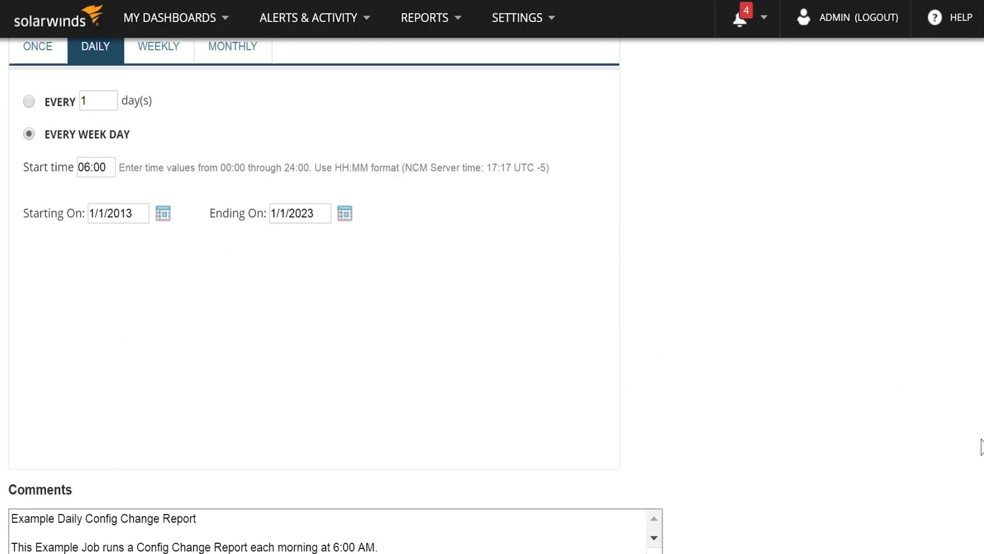
# - Add the Cisco nodes to the job and turn on e-mailing of its results
pyautogui.click(631, 526)
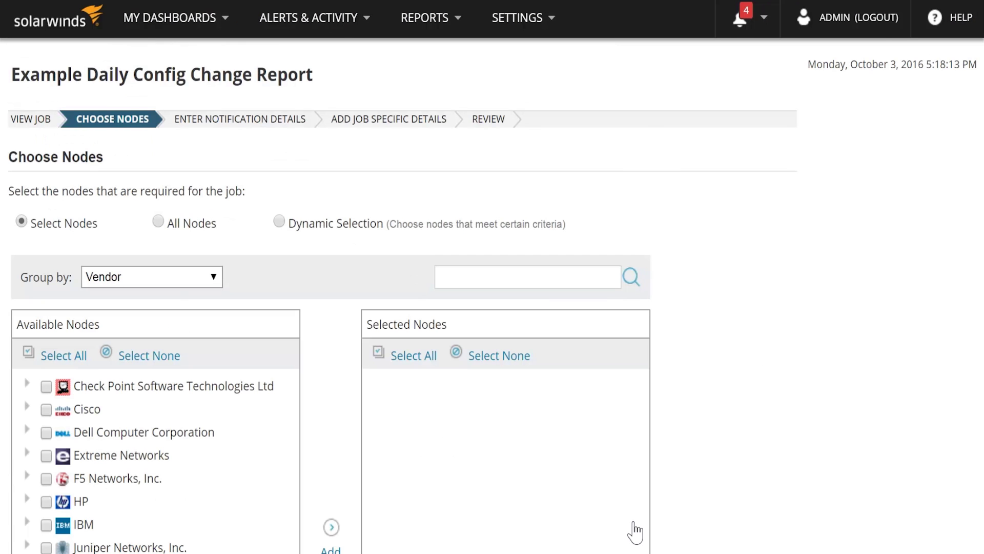
pyautogui.scroll(-1, 45, 405)
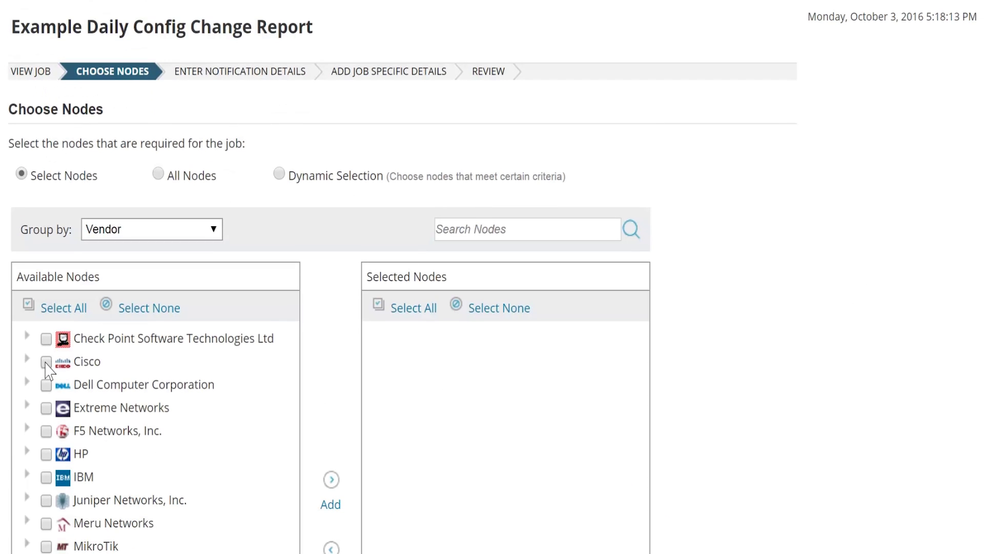
pyautogui.click(331, 481)
pyautogui.scroll(-6, 970, 506)
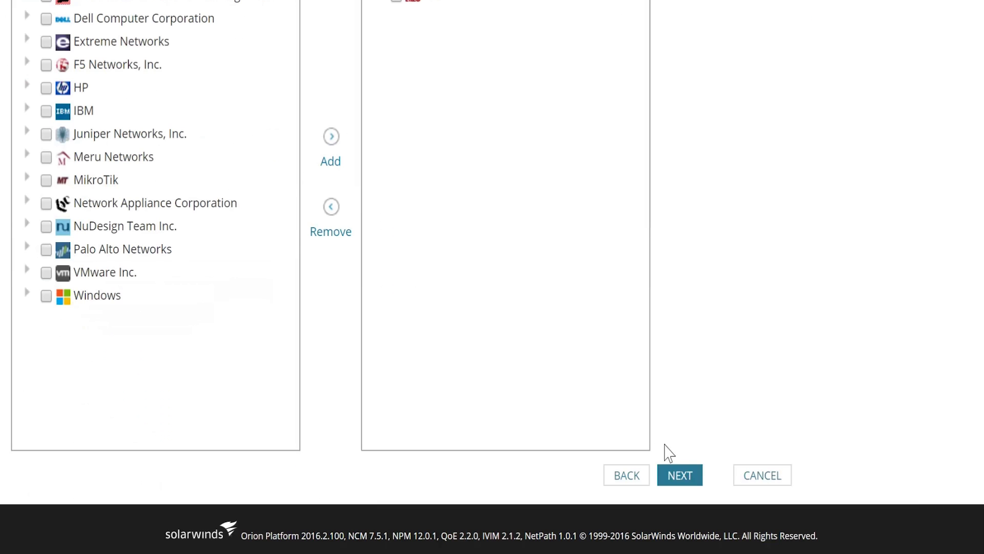
pyautogui.click(685, 481)
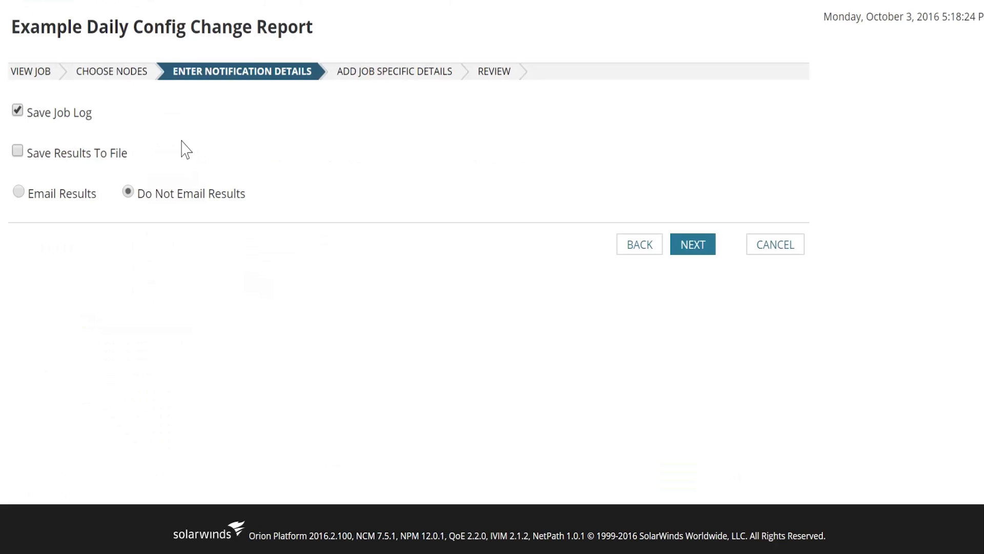
pyautogui.click(19, 192)
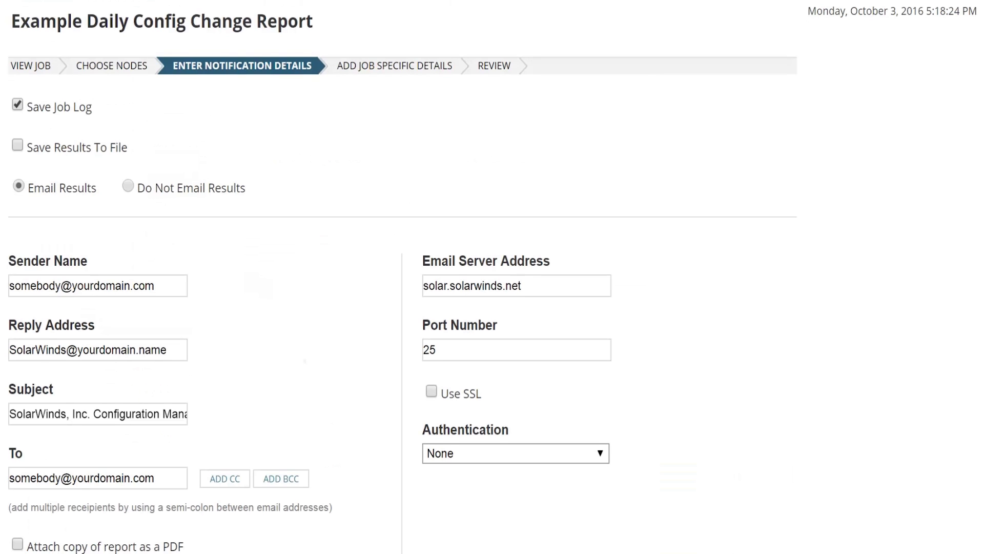
pyautogui.scroll(-5, 178, 255)
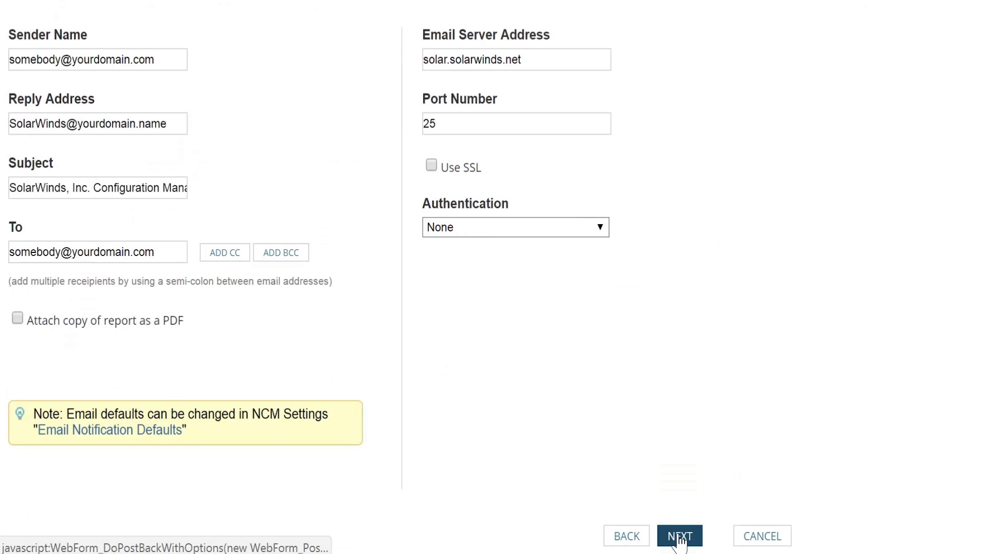
# - Keep Running as the comparison config type, review the job and finish saving it
pyautogui.click(679, 535)
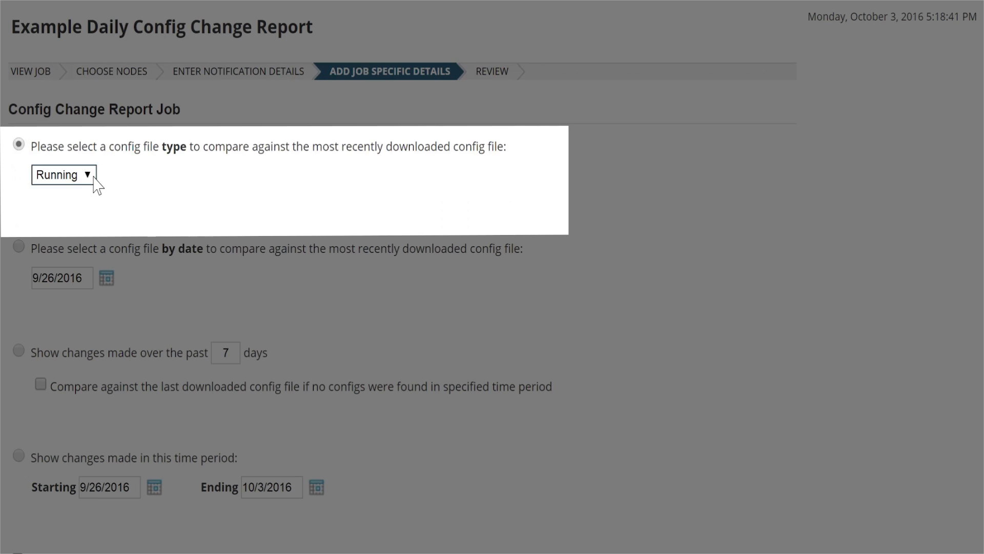
pyautogui.click(94, 178)
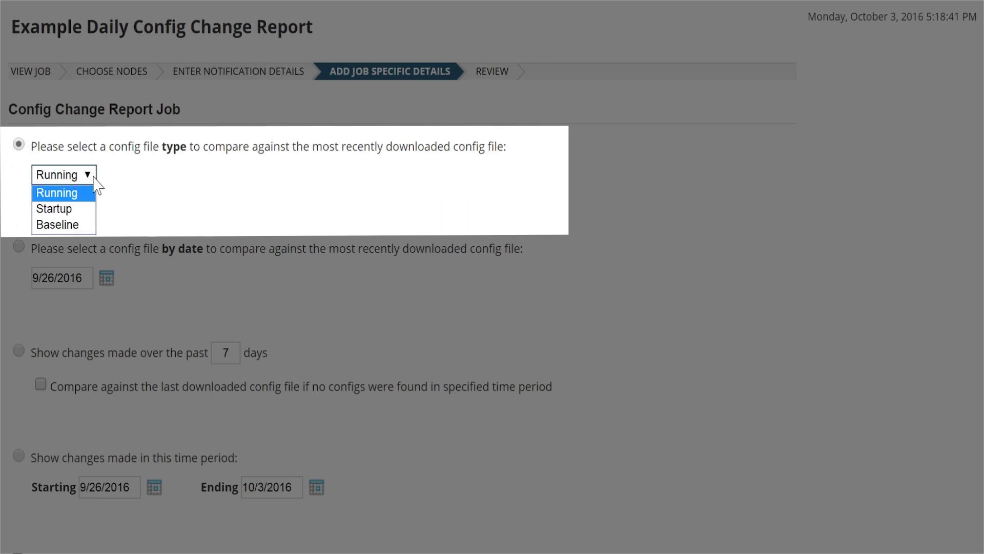
pyautogui.click(115, 184)
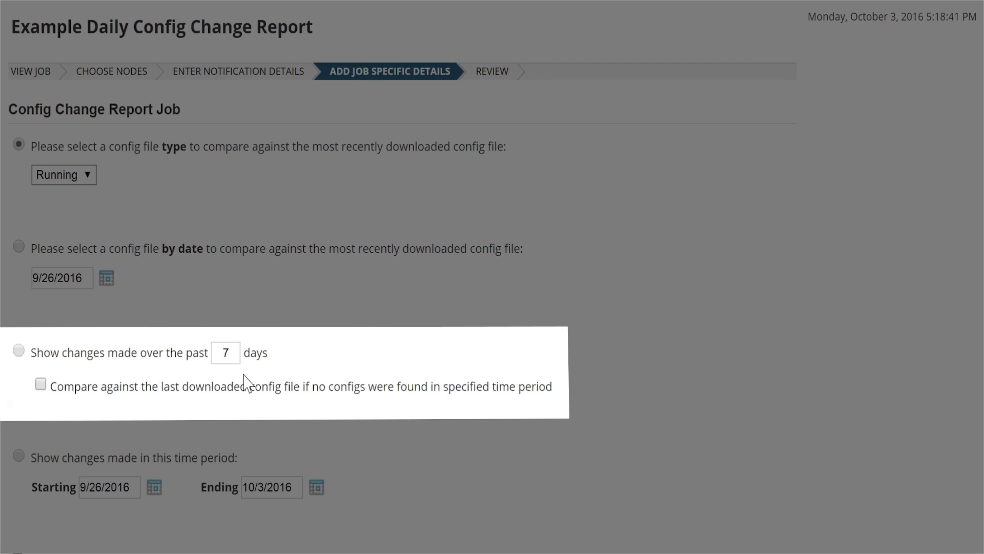
pyautogui.scroll(-2, 492, 276)
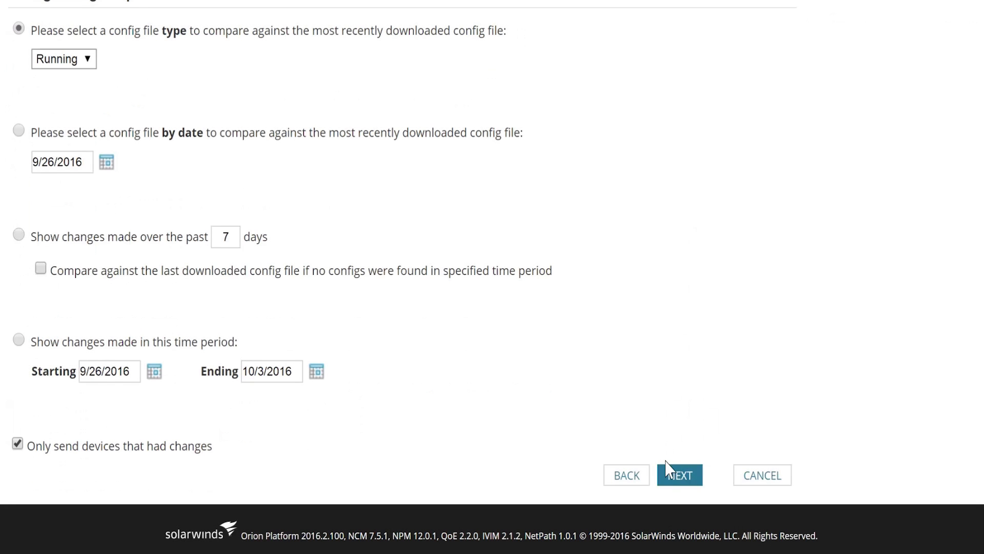
pyautogui.click(679, 476)
pyautogui.click(682, 525)
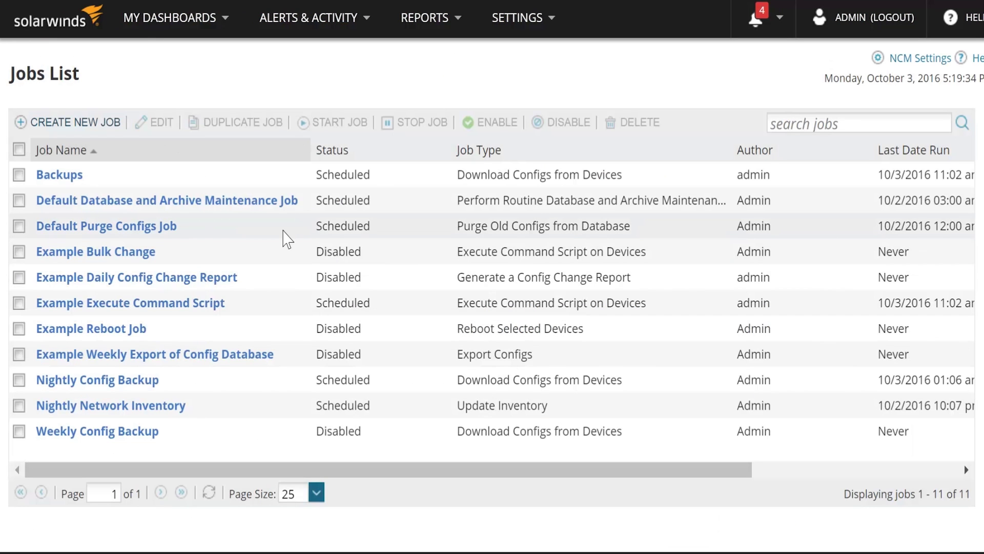
# - Enable the Example Daily Config Change Report job in the Jobs List
pyautogui.click(20, 277)
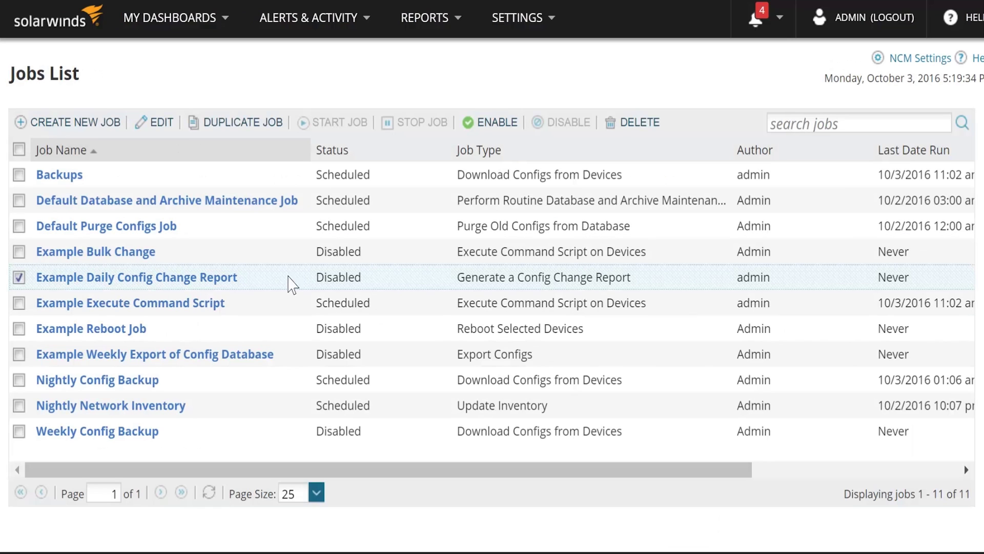
pyautogui.click(494, 127)
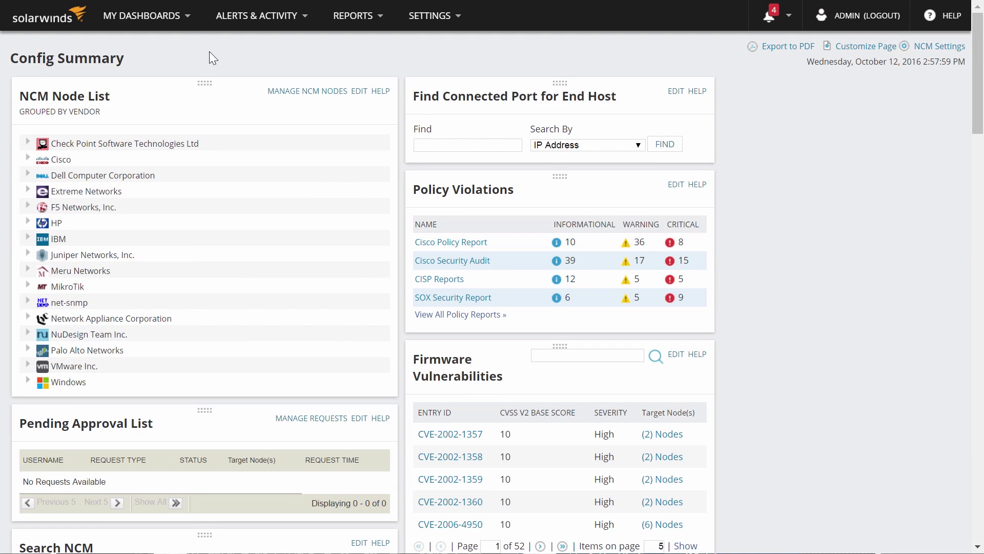
# - On the Configuration Management page, select all 14 Cisco nodes
pyautogui.moveTo(188, 19)
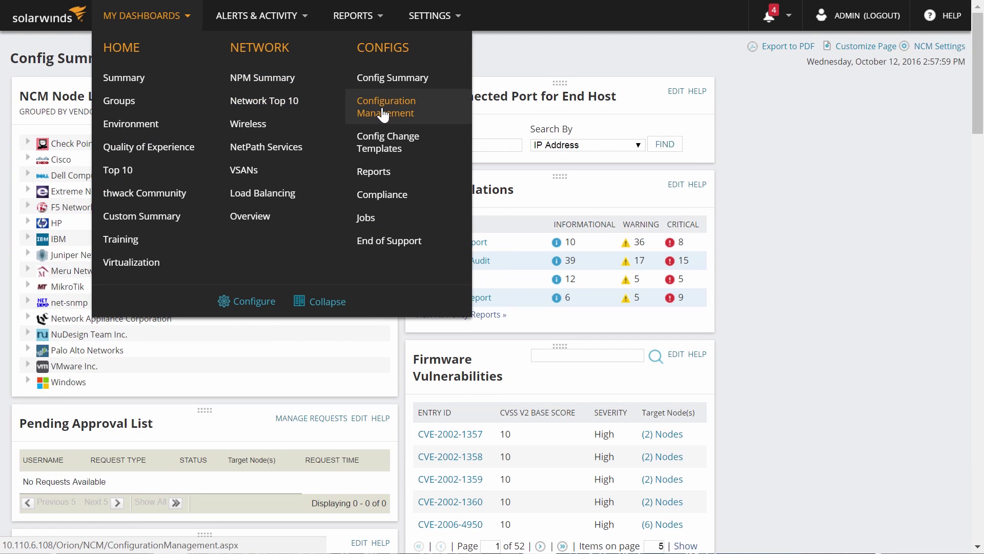
pyautogui.click(383, 107)
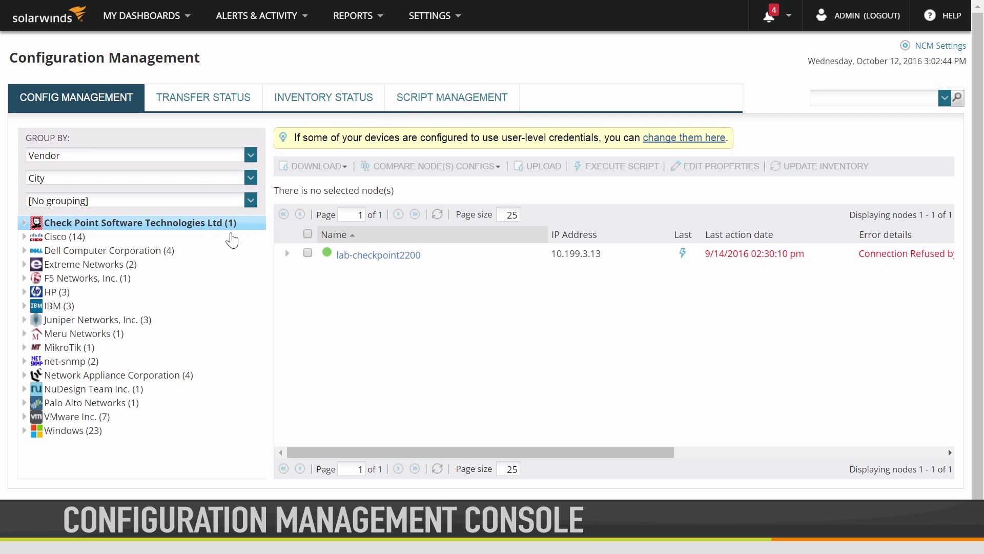
pyautogui.click(25, 240)
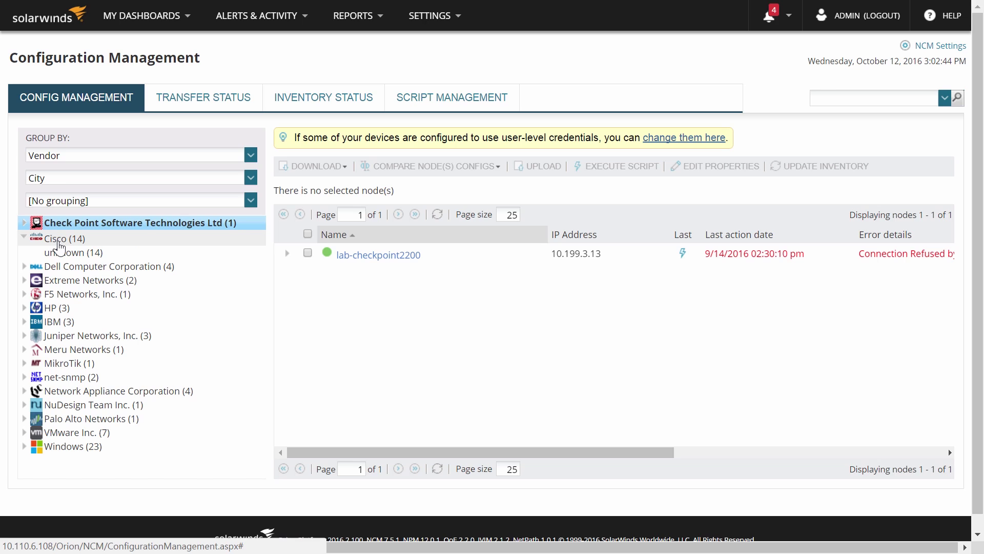
pyautogui.click(59, 241)
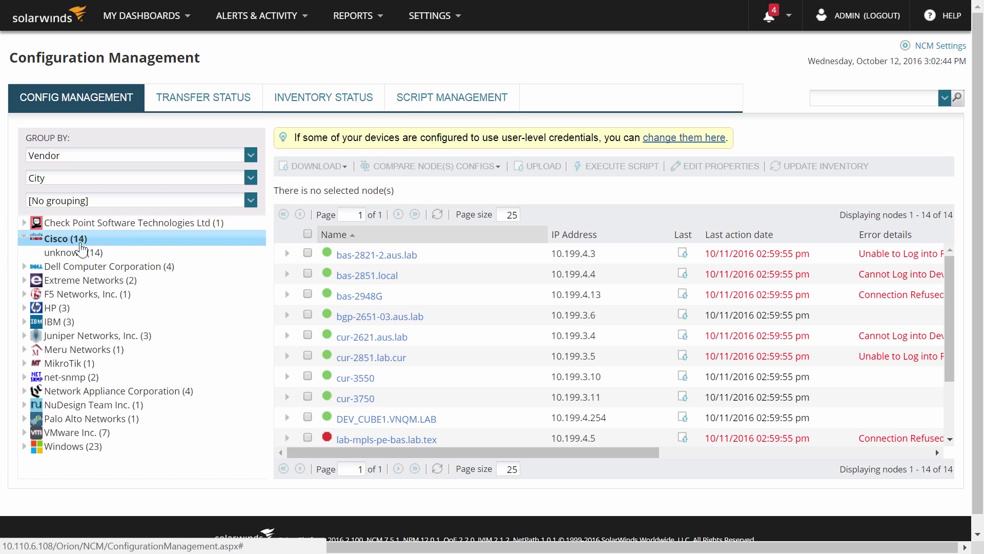
pyautogui.click(307, 234)
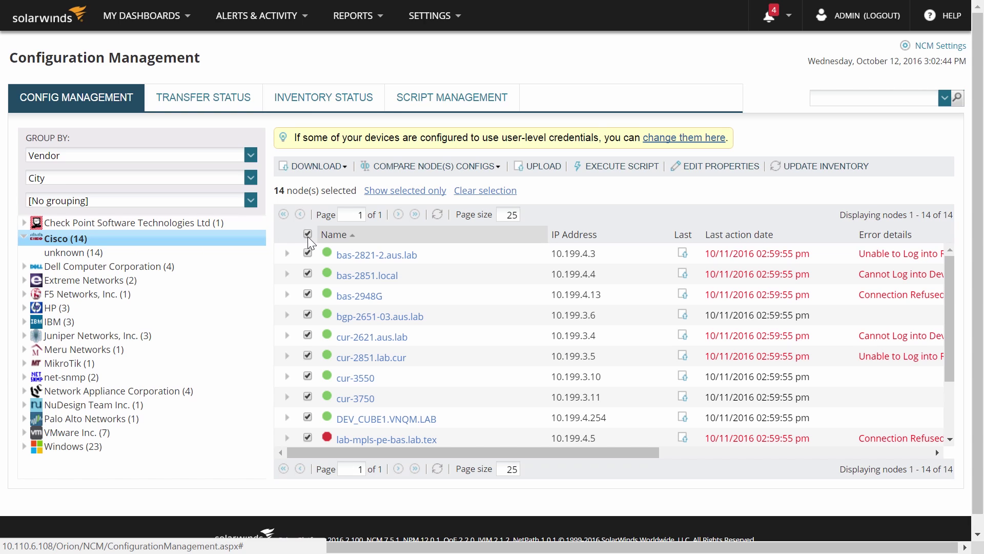
# - Open the Upload Config dialog for the selected Cisco nodes
pyautogui.click(344, 177)
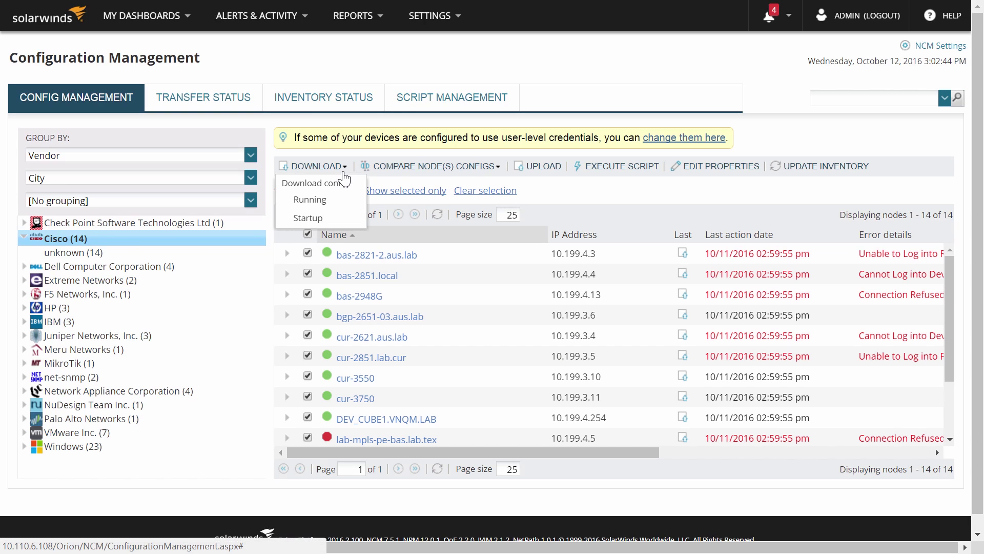
pyautogui.moveTo(403, 172)
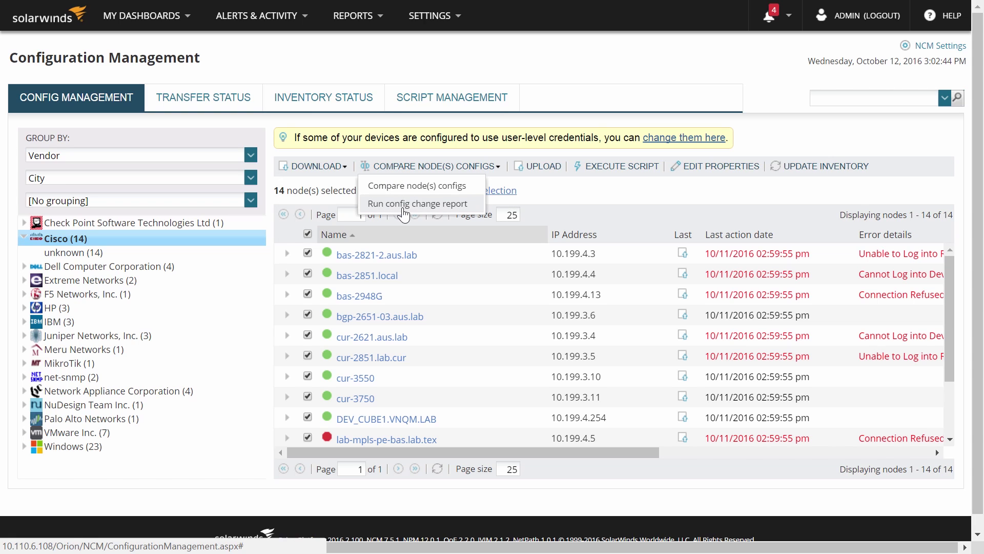
pyautogui.click(536, 171)
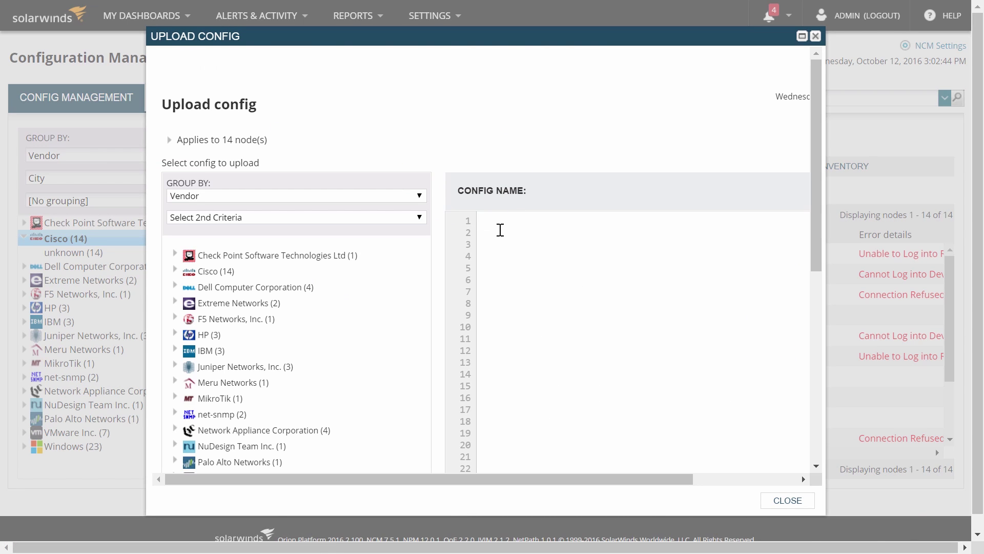
# - Enter 'sh' in the config and upload it to all 14 Cisco devices
pyautogui.write('sh ver')
pyautogui.moveTo(440, 479); pyautogui.dragTo(544, 478)
pyautogui.scroll(-7, 822, 356)
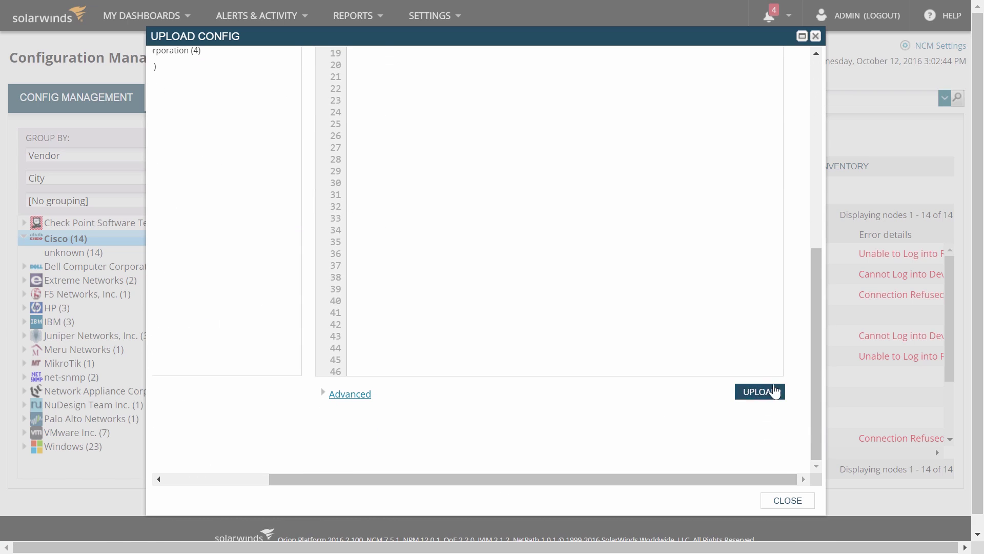
pyautogui.click(759, 396)
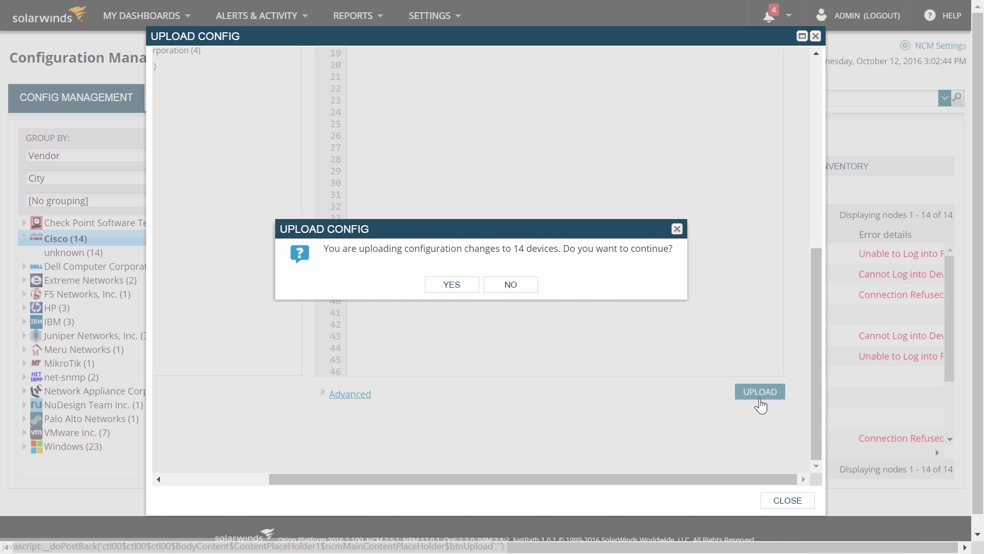
pyautogui.click(449, 286)
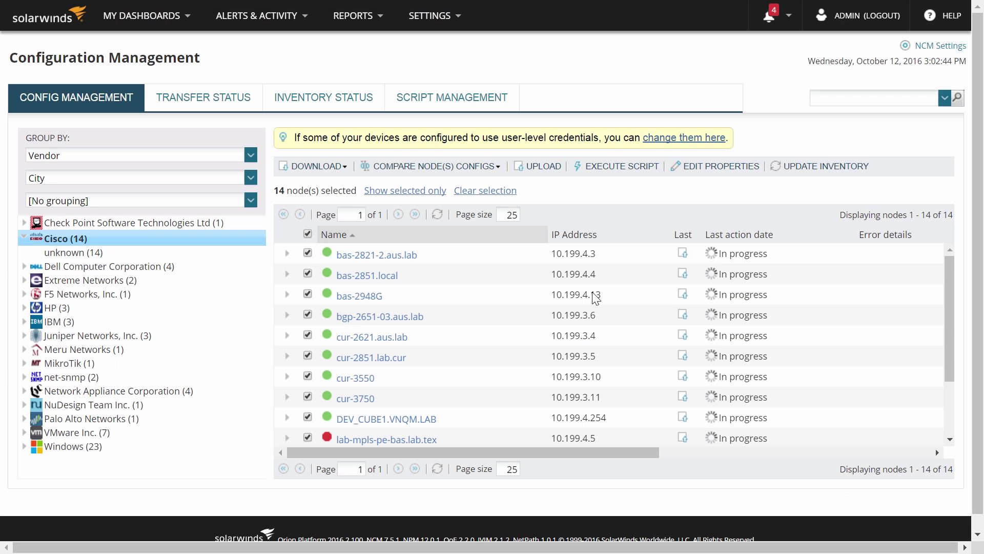
# - Check the transfer status of the uploads, then return to Config Management
pyautogui.click(213, 101)
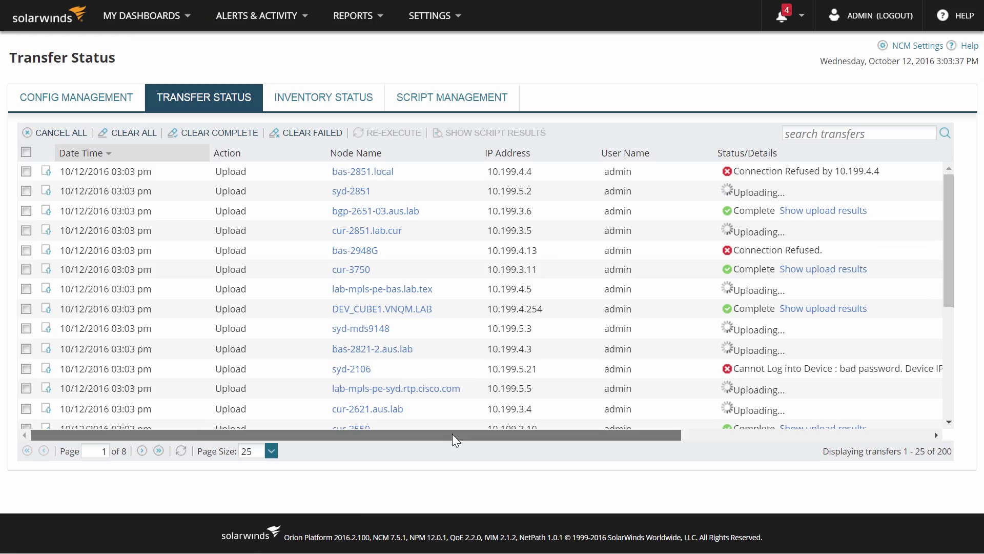
pyautogui.moveTo(452, 433); pyautogui.dragTo(798, 463)
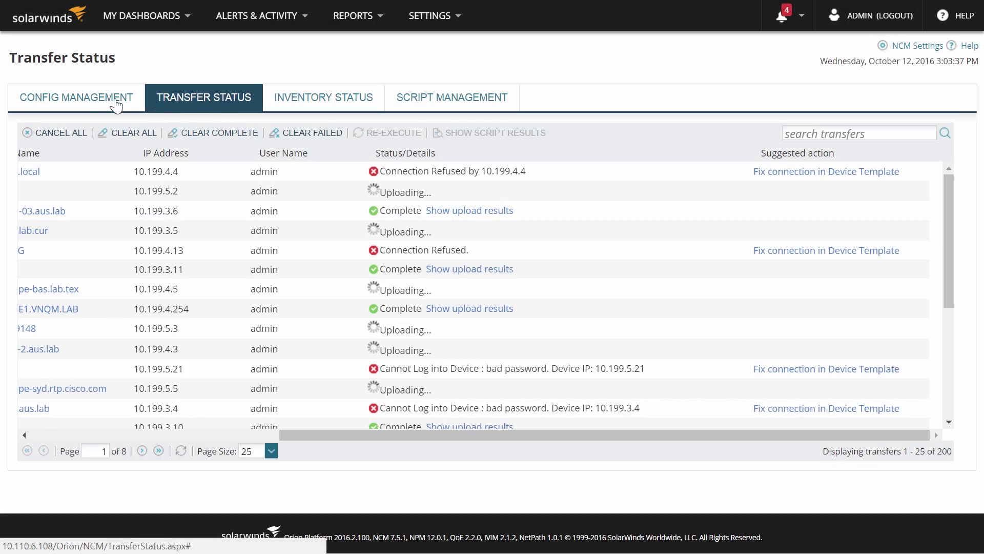
pyautogui.click(108, 104)
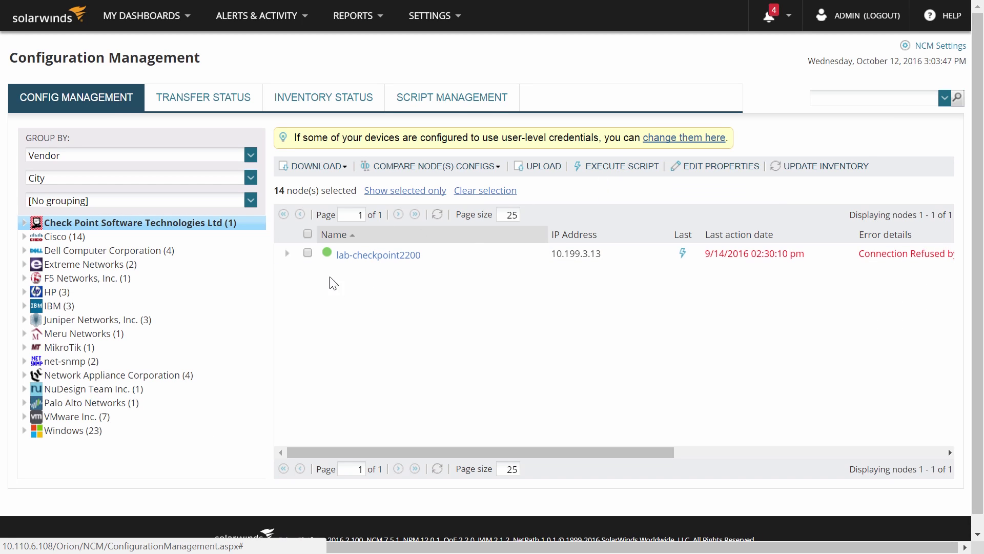
# - Add lab-checkpoint2200 and run the boohoo 'sh ver' script on all 15 devices
pyautogui.click(308, 252)
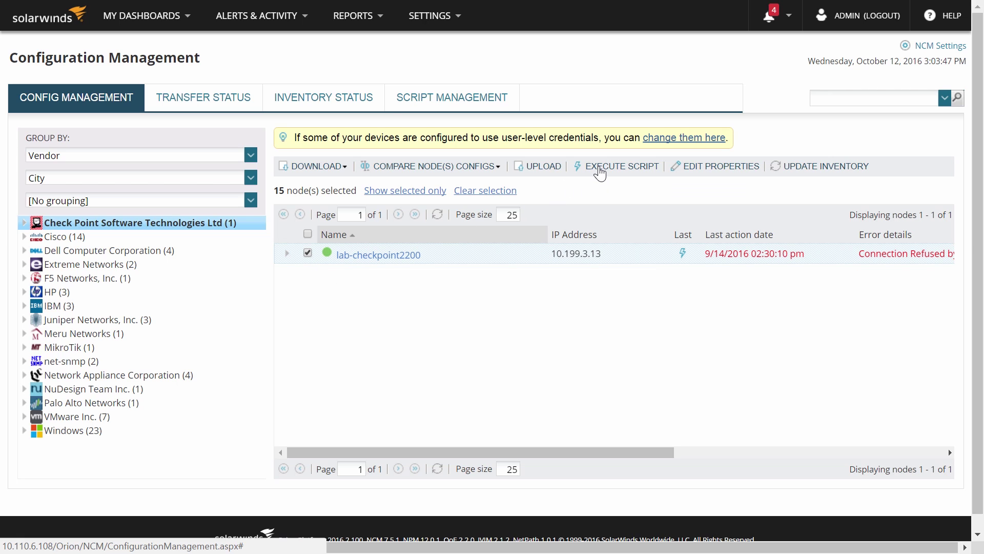
pyautogui.click(599, 171)
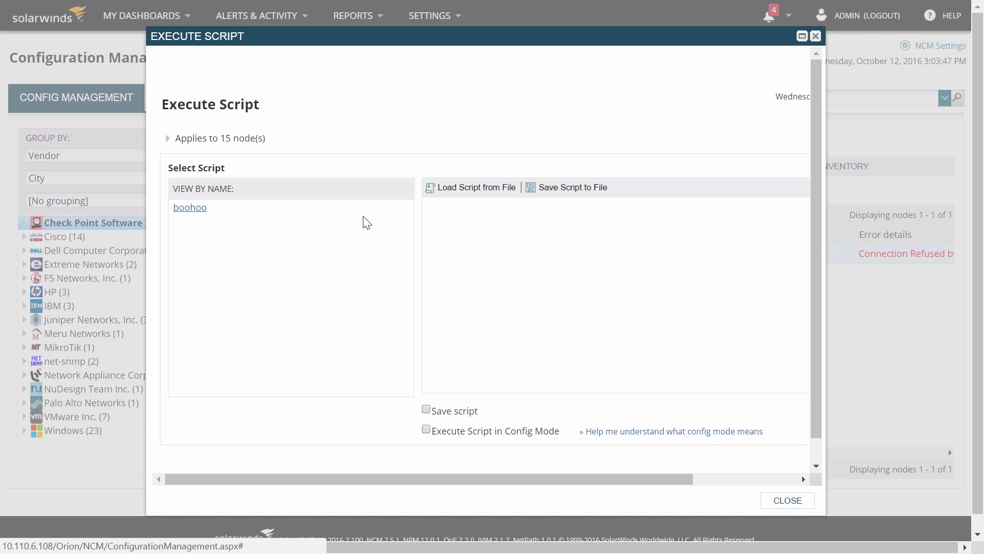
pyautogui.click(194, 209)
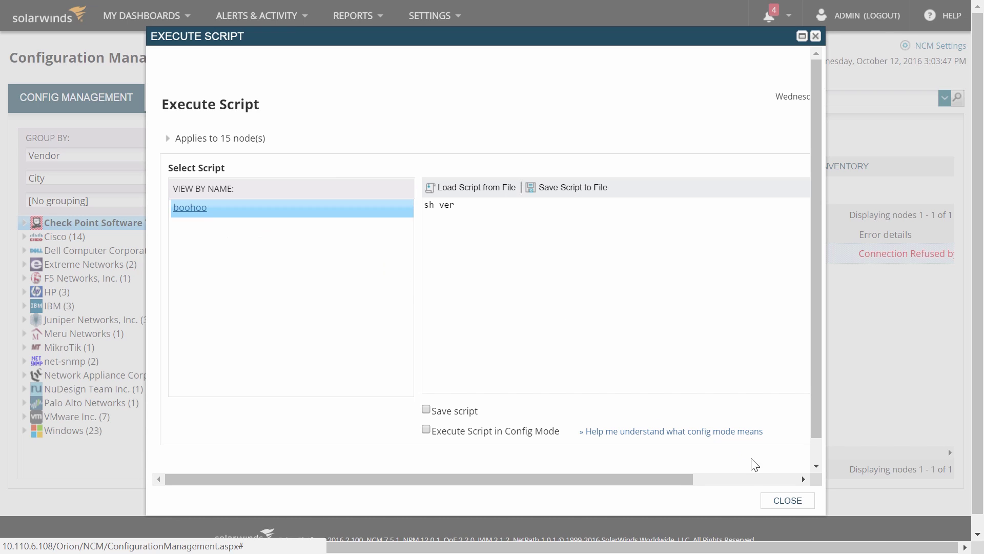
pyautogui.click(694, 479)
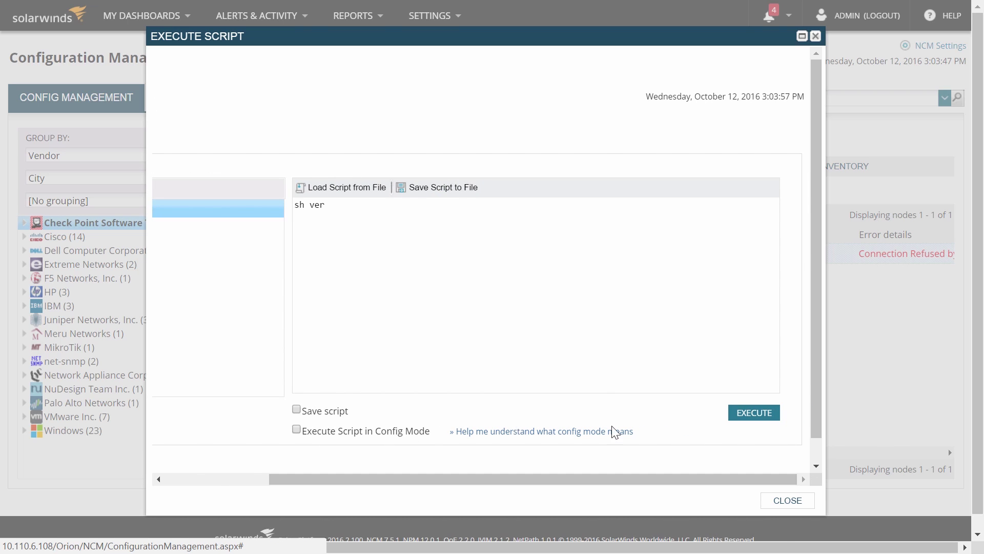
pyautogui.click(749, 416)
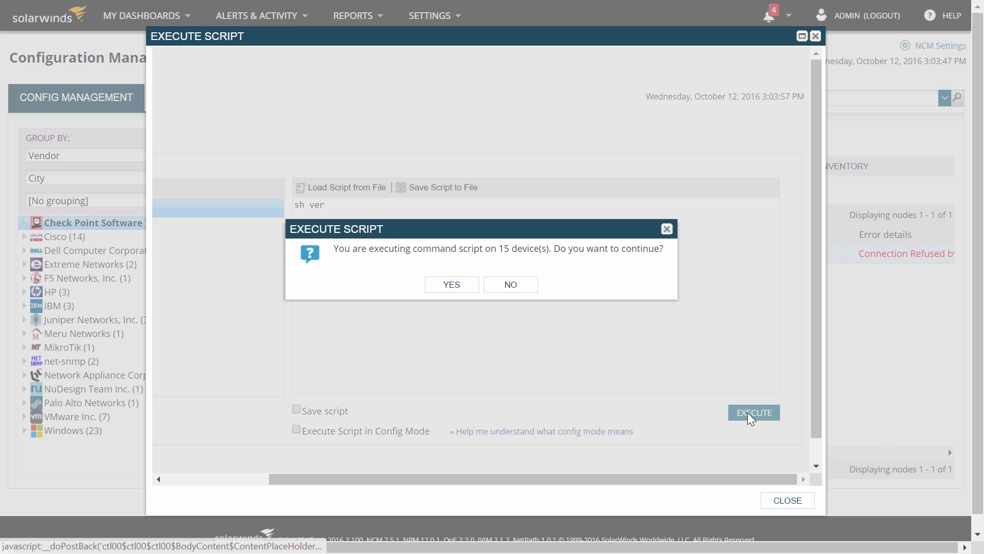
pyautogui.click(451, 285)
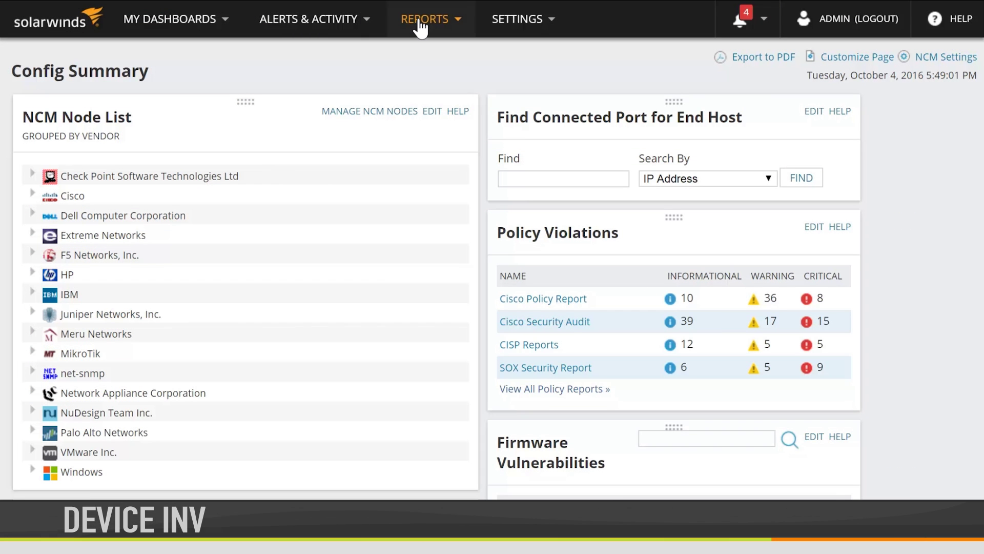
# - Filter All Reports by 'inventory' and view the web-based IOS Versions of Cisco Devices report
pyautogui.click(420, 20)
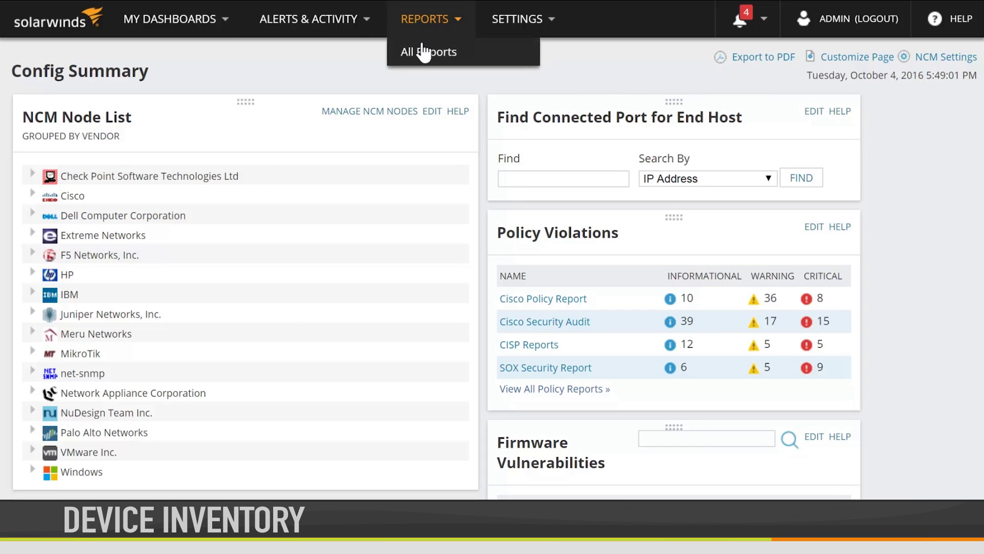
pyautogui.click(423, 53)
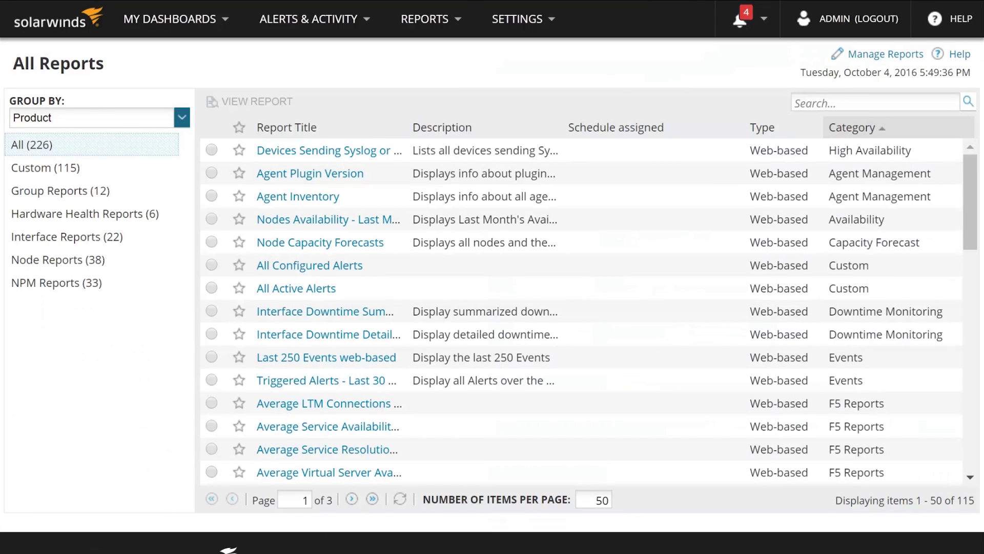
pyautogui.click(819, 105)
pyautogui.write('inventory')
pyautogui.press('Return')
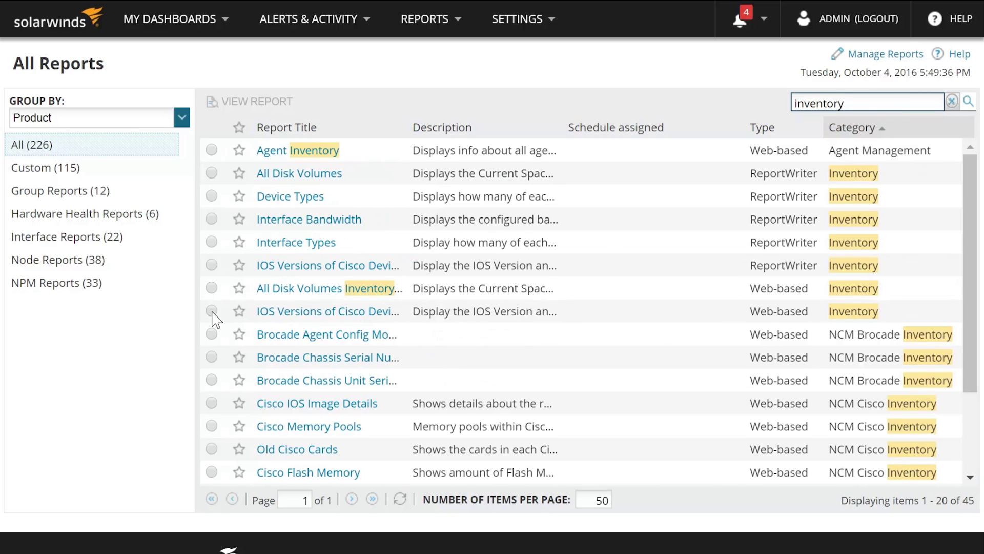
pyautogui.click(211, 310)
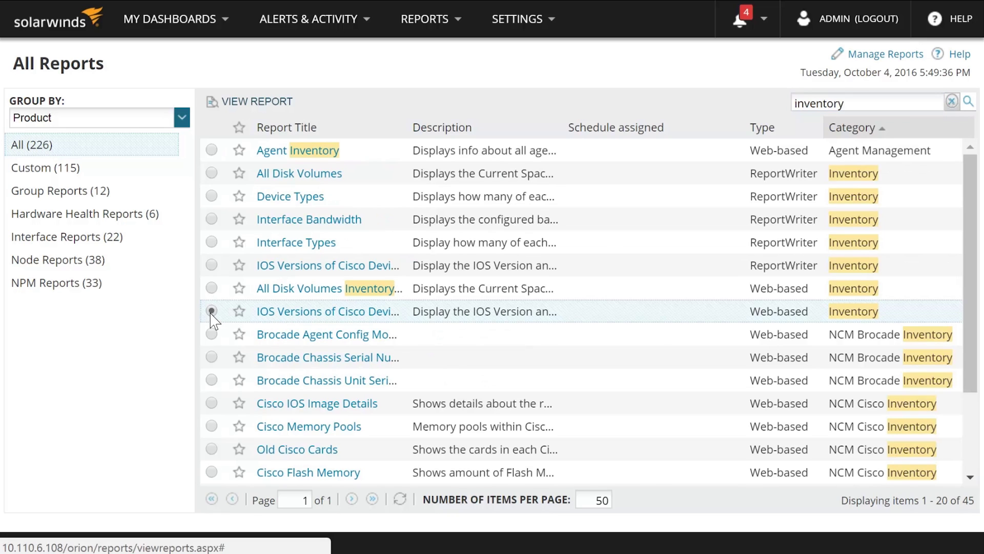
pyautogui.click(254, 102)
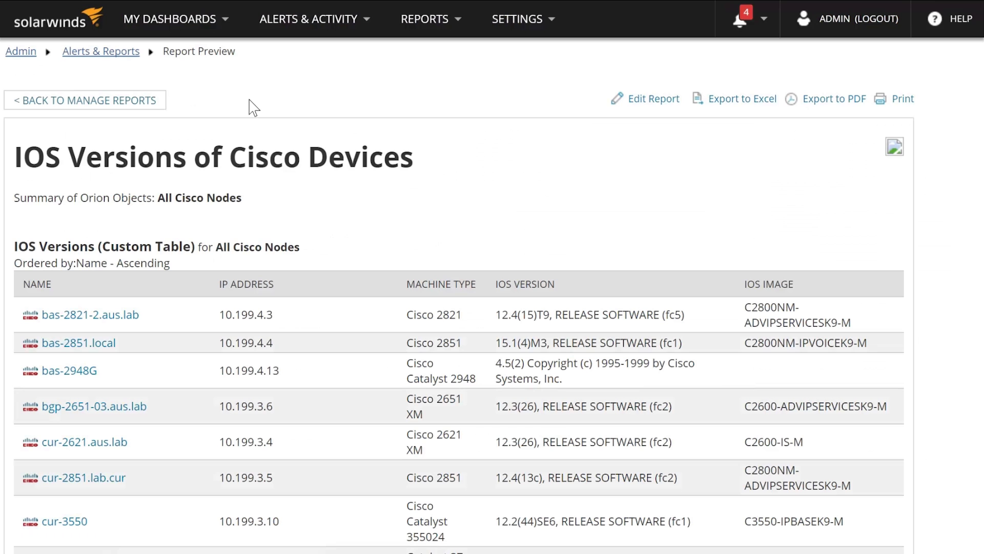
# - Scroll the report to review node IOS versions, such as cur-3750 running 12.2(58)SE2
pyautogui.scroll(-3, 252, 105)
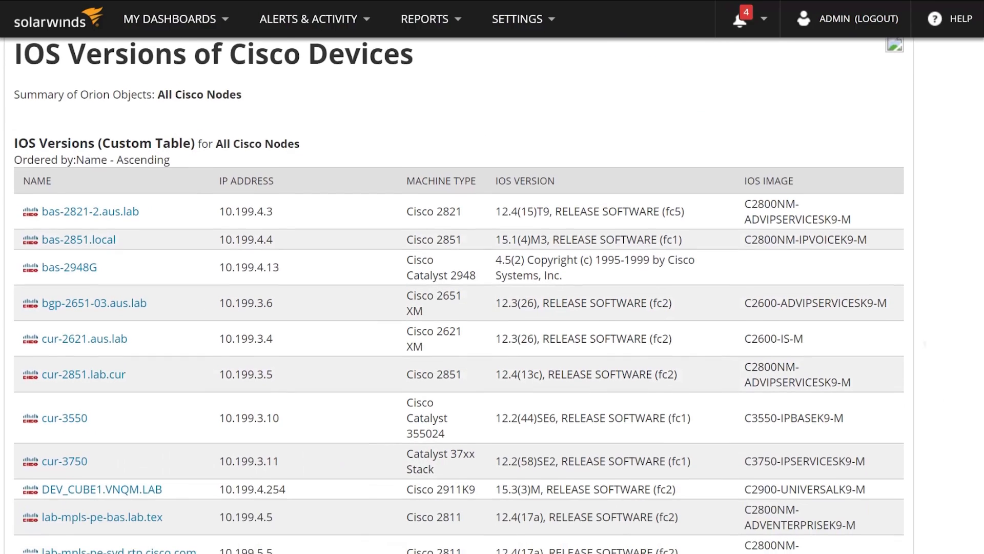